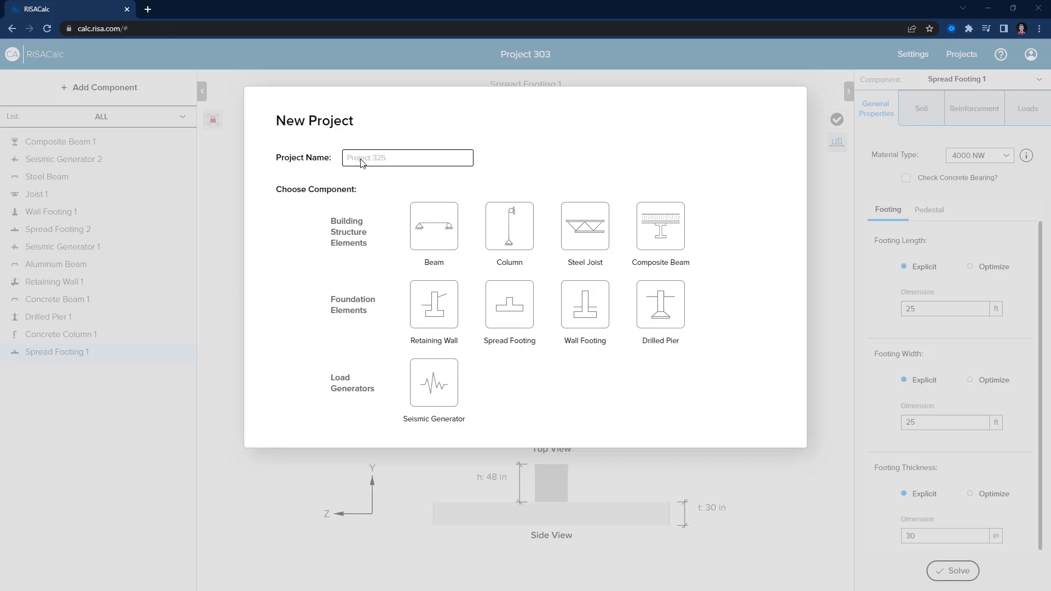
Name the new project 'Drilled Pier' and start it with a Drilled Pier component.
click(361, 163)
text(Drilled Pier)
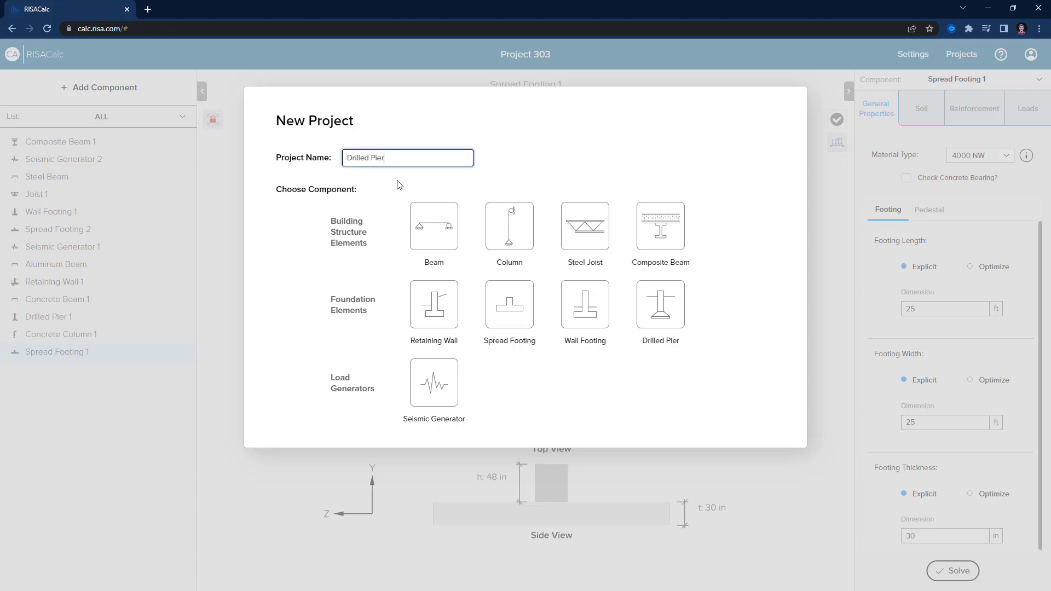
click(666, 316)
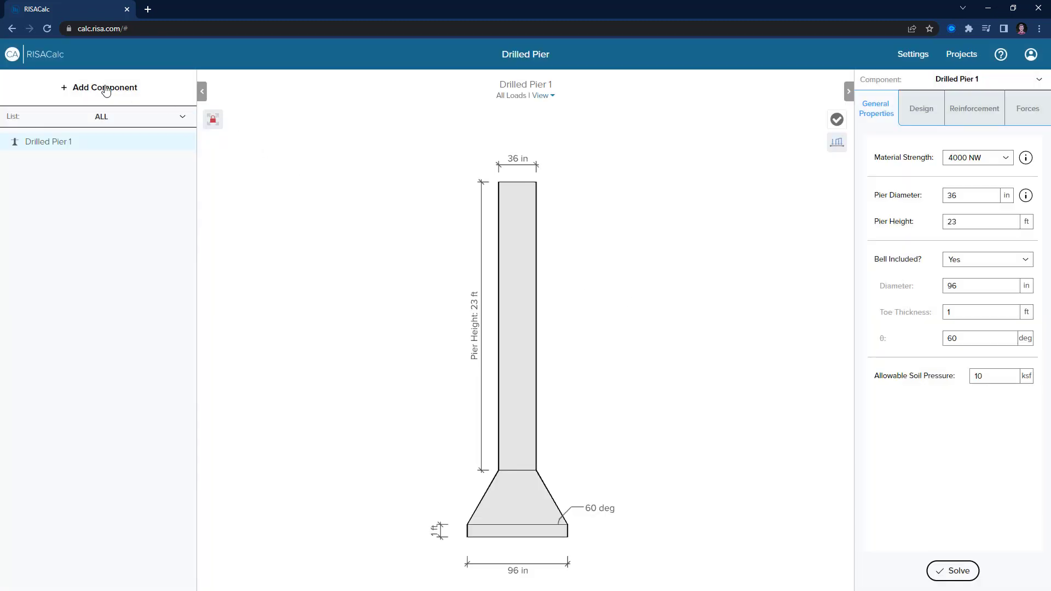
click(106, 89)
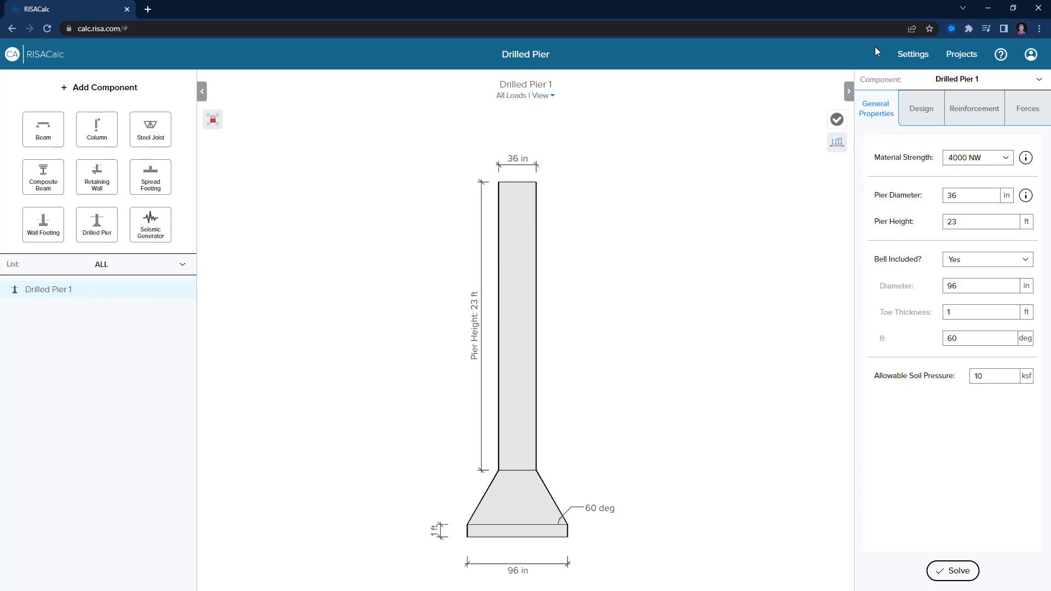
click(909, 55)
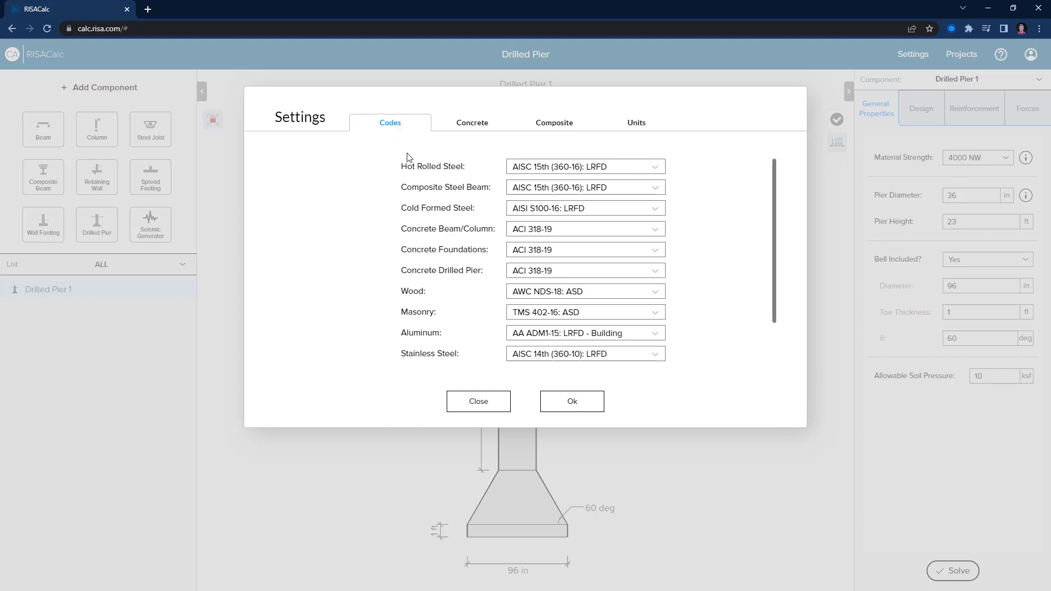
click(574, 276)
scroll(706, 272, down, 1)
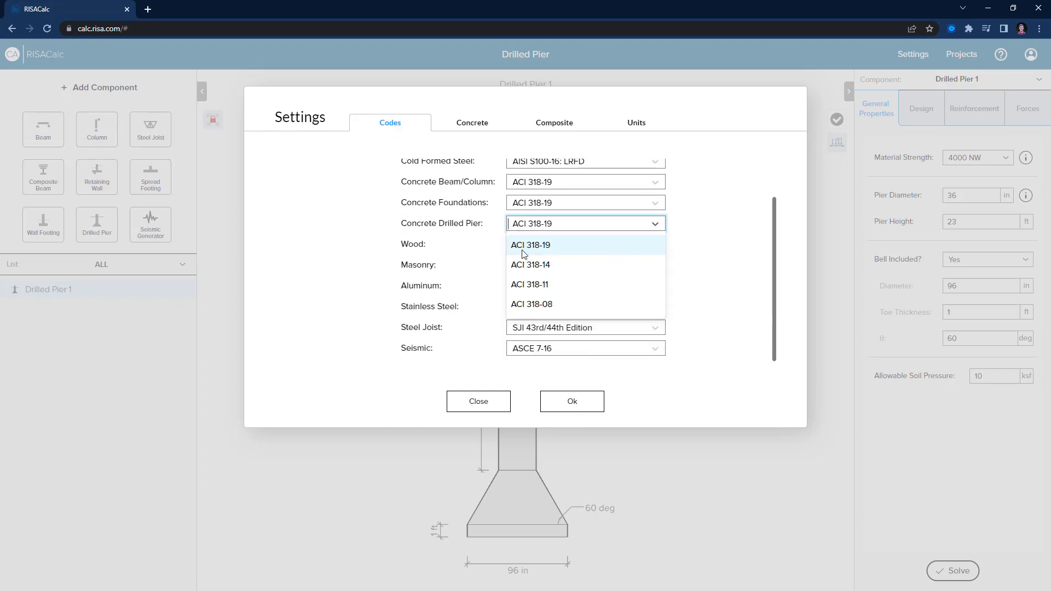
click(472, 125)
scroll(666, 232, down, 1)
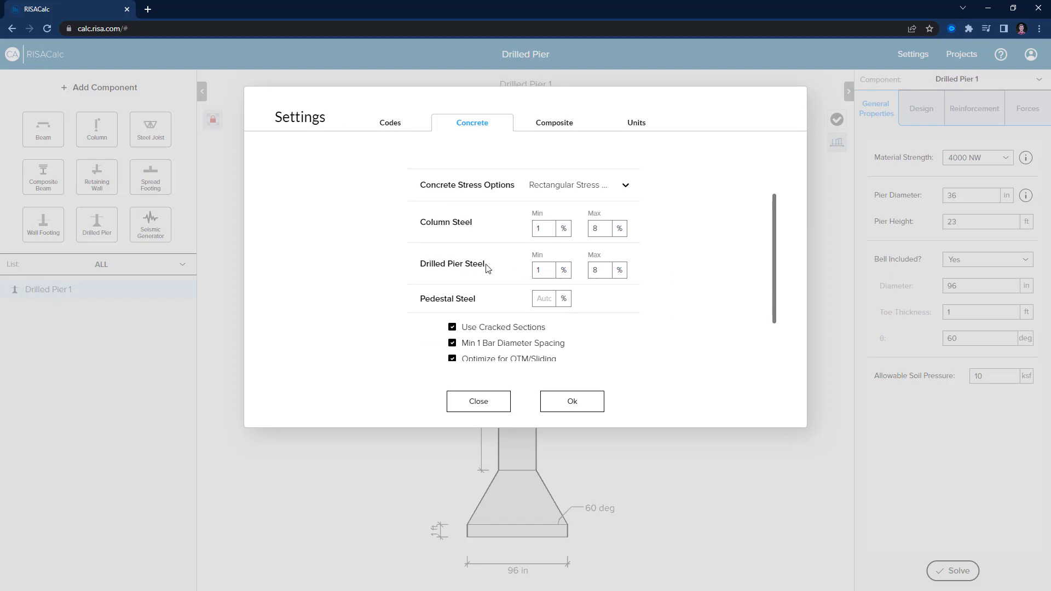
click(569, 408)
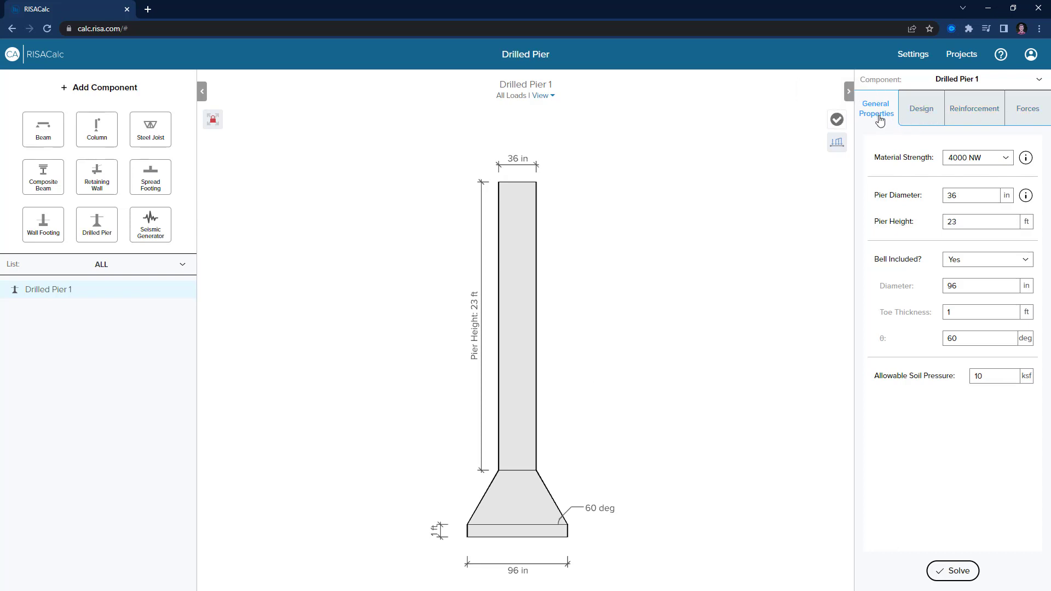
Preview the Custom concrete strength and its material properties before returning to the strength list.
click(1011, 163)
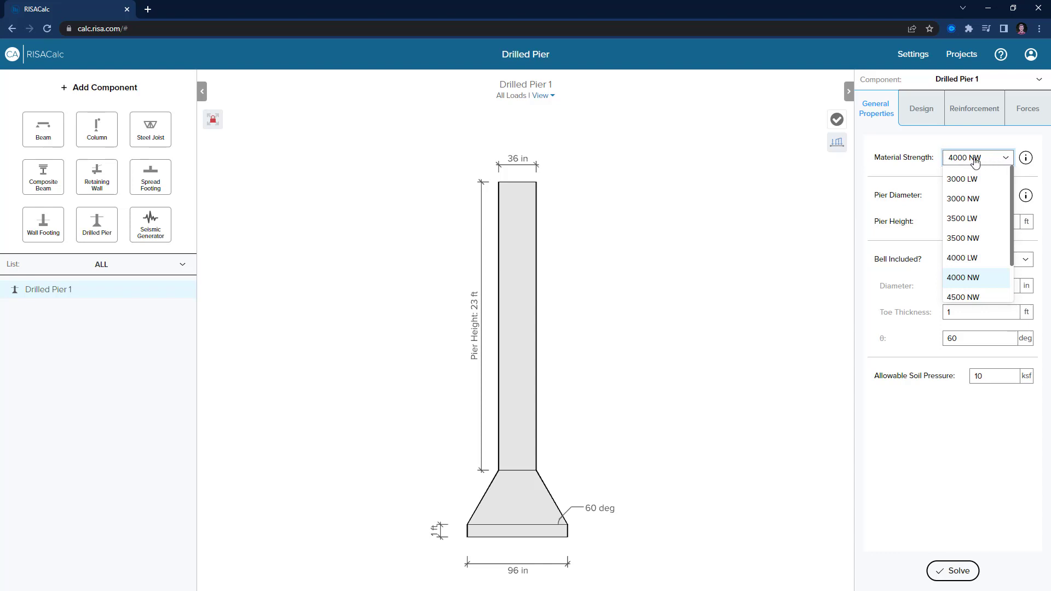
scroll(983, 219, down, 1)
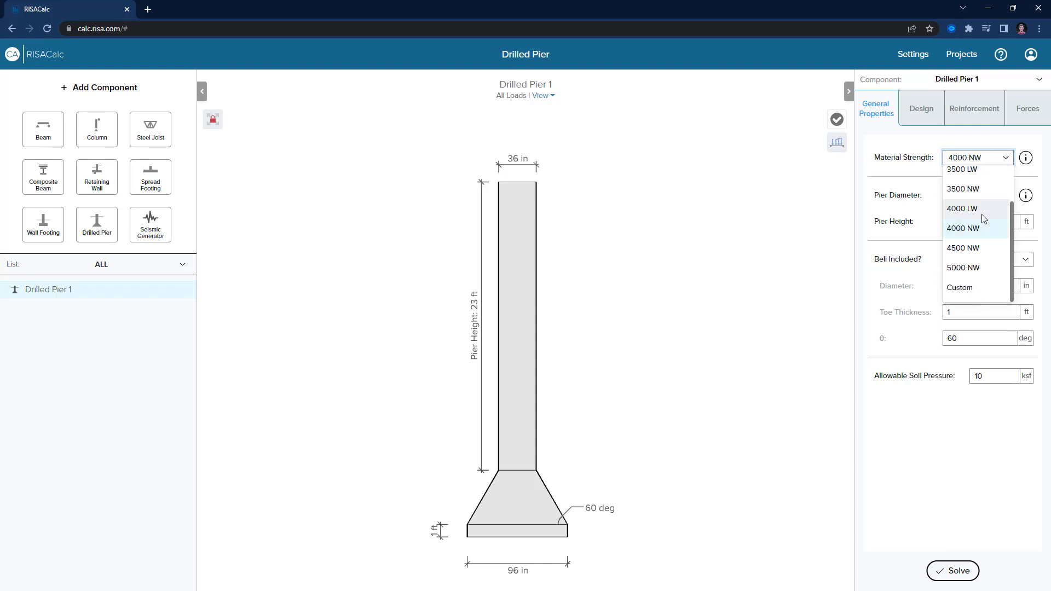
click(983, 287)
click(1026, 158)
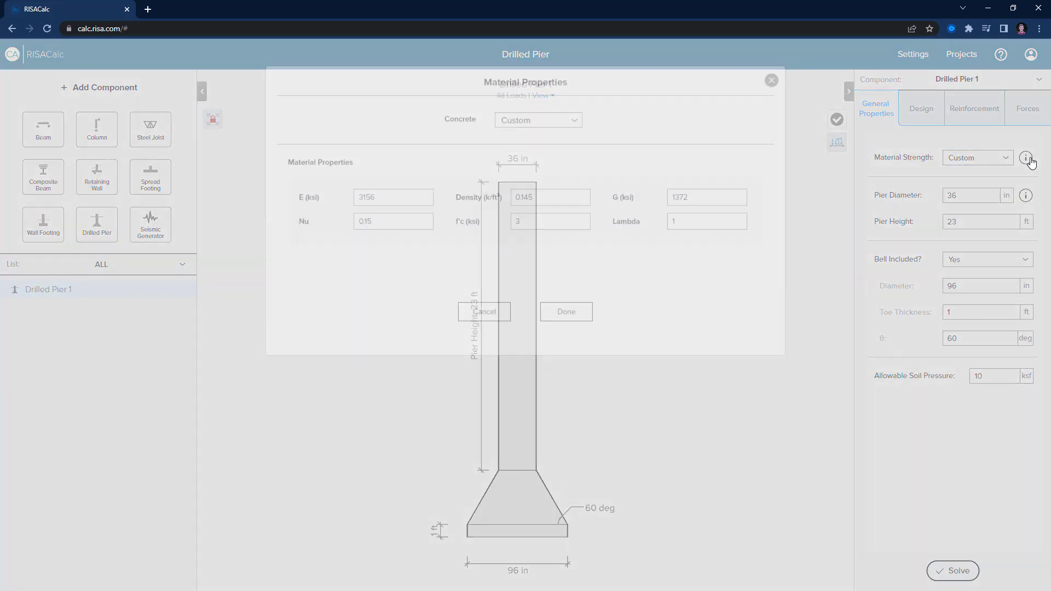
click(772, 101)
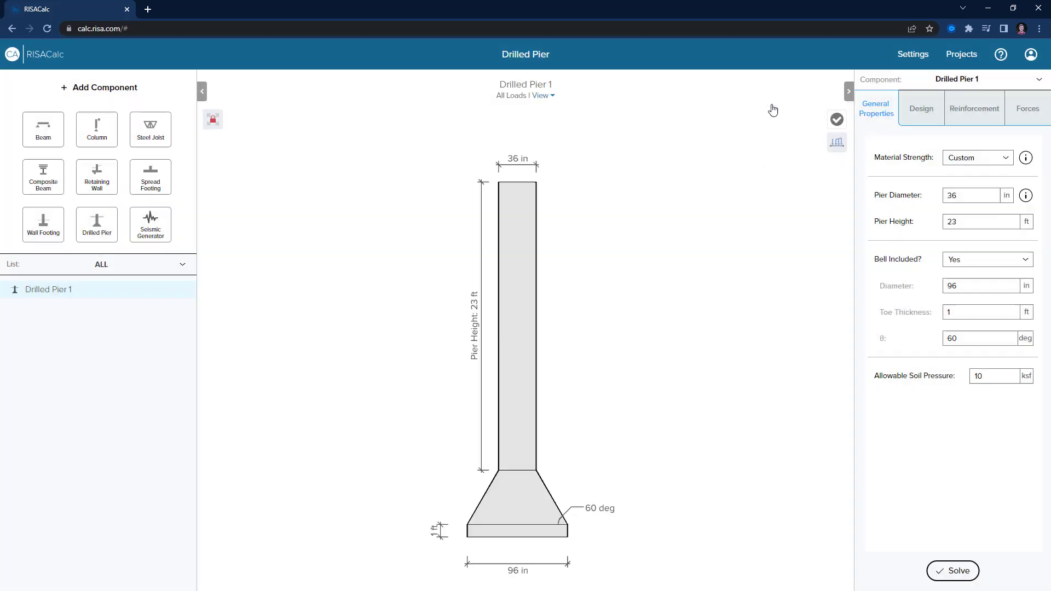
click(992, 170)
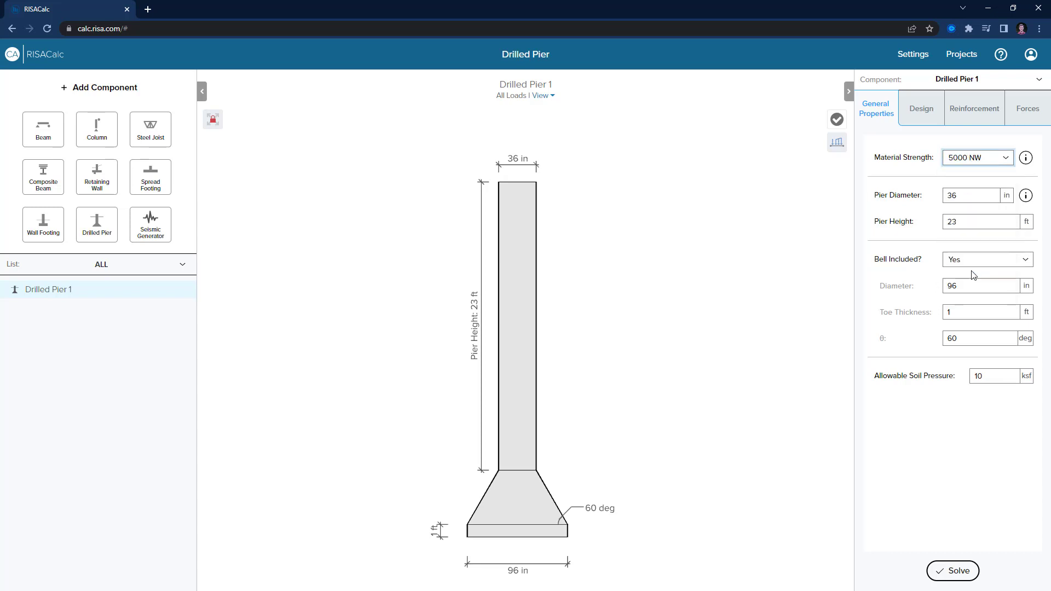
Choose 5000 NW concrete and set the pier to 30 in diameter and 20 ft height.
click(975, 269)
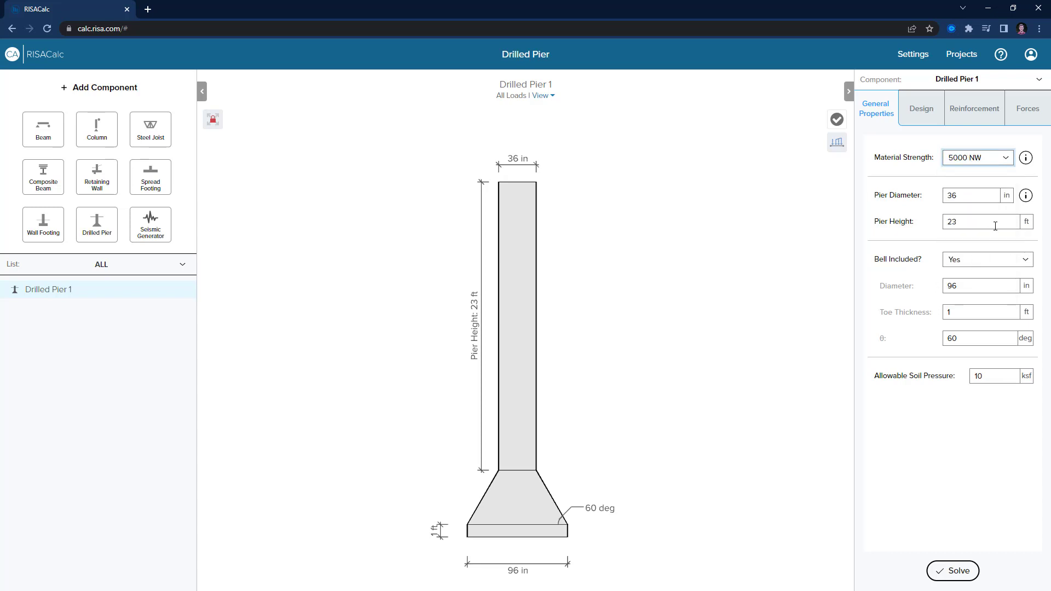
double_click(963, 195)
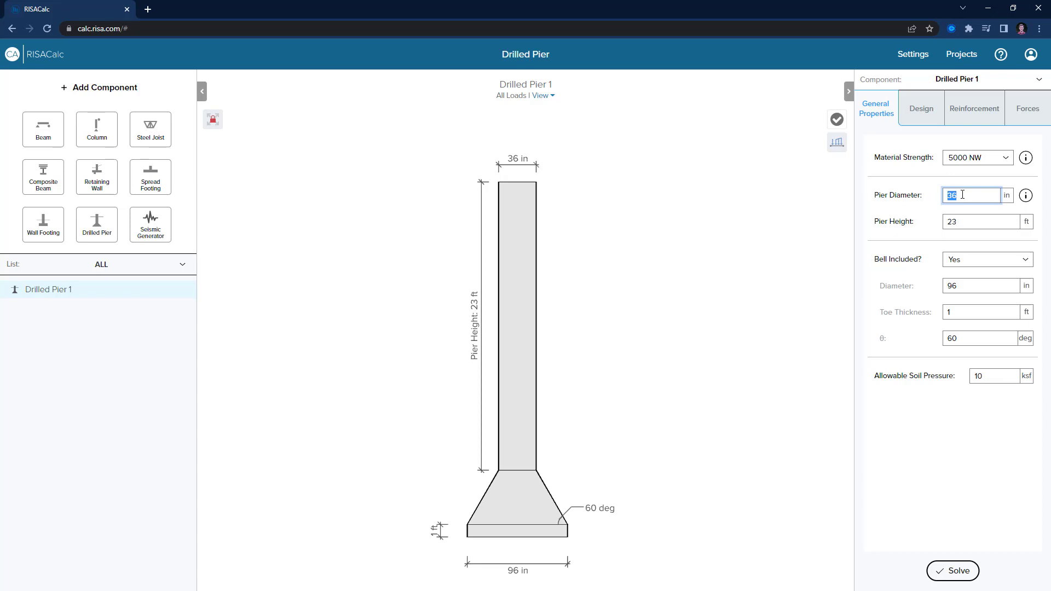
text(30)
double_click(961, 222)
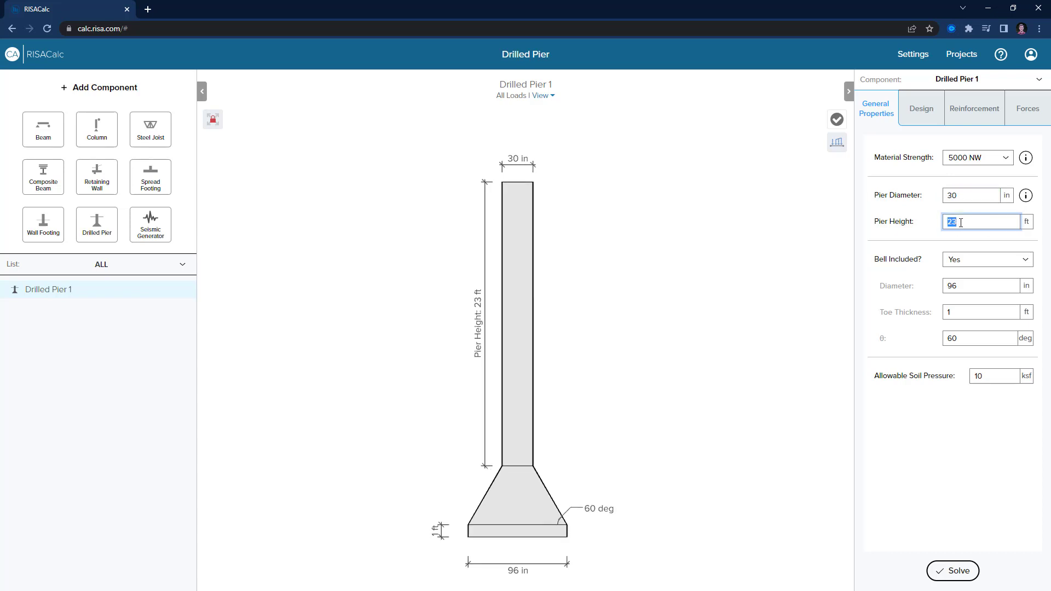
text(20)
Toggle the bell off and back on, then set the bell diameter to 72 in.
click(962, 261)
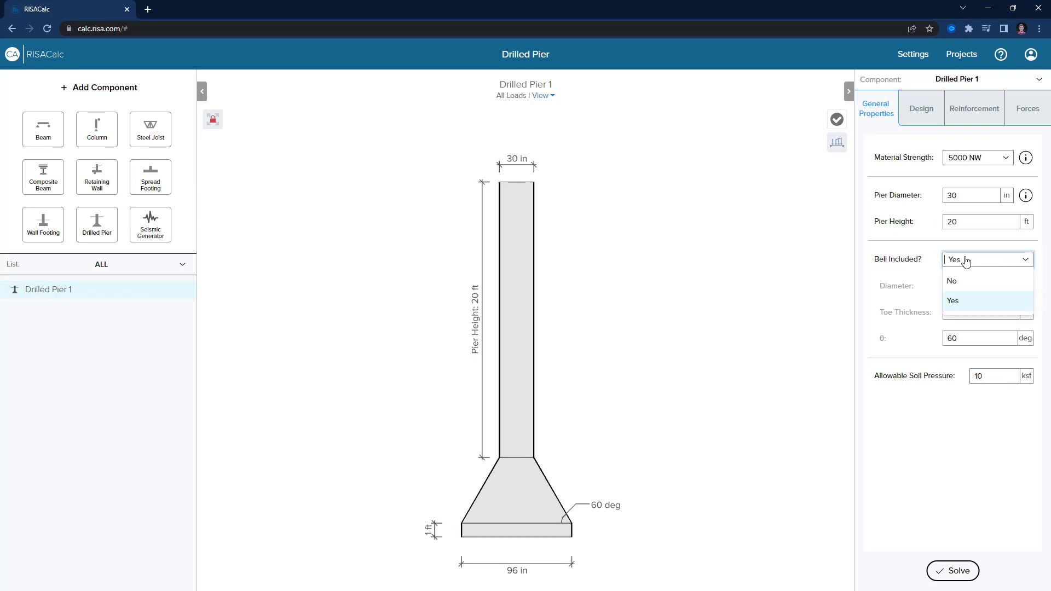
click(966, 283)
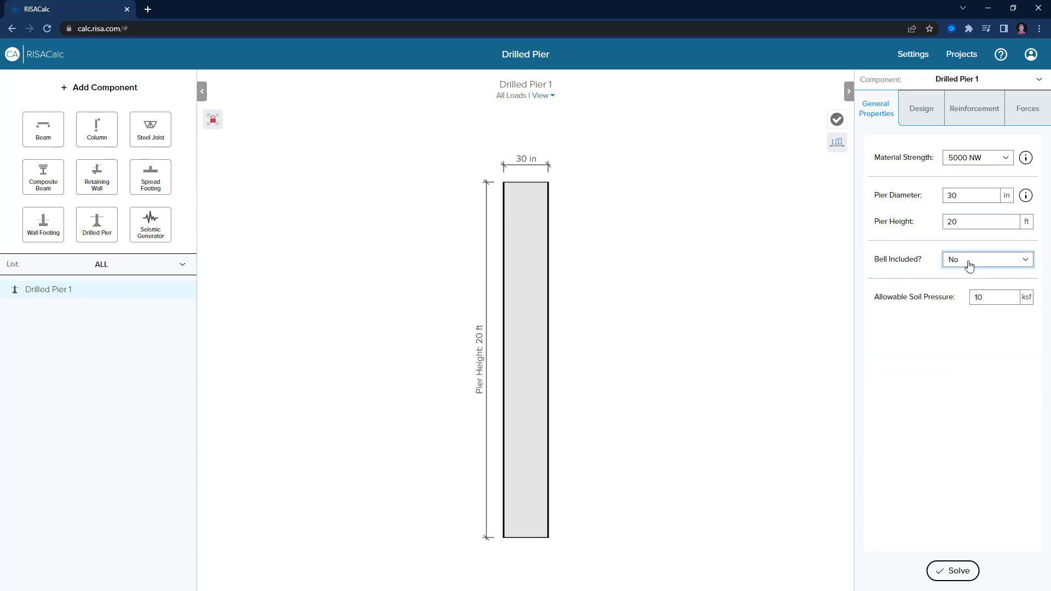
click(969, 266)
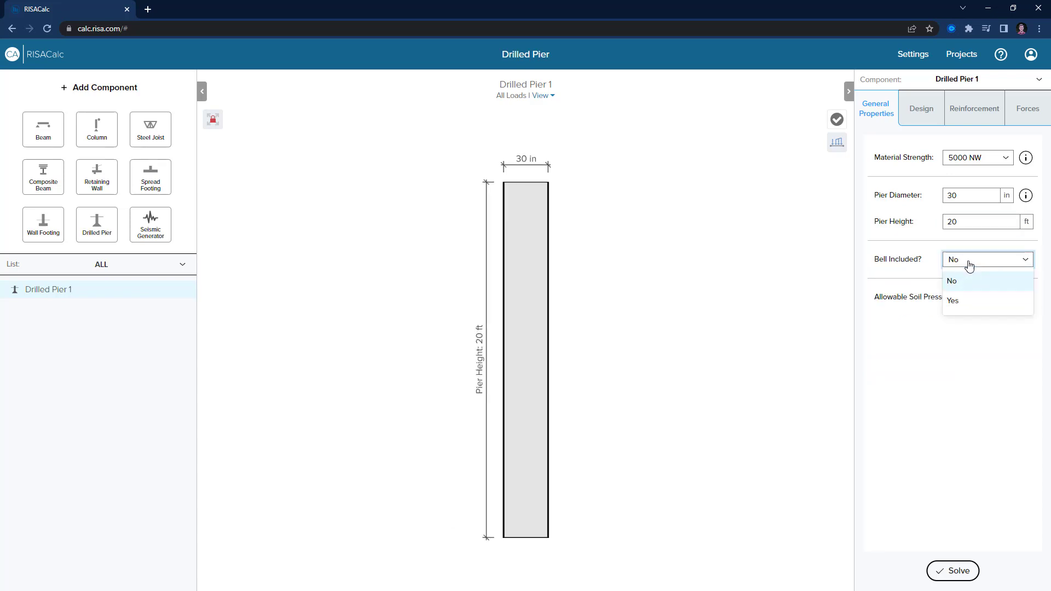
click(969, 307)
click(966, 287)
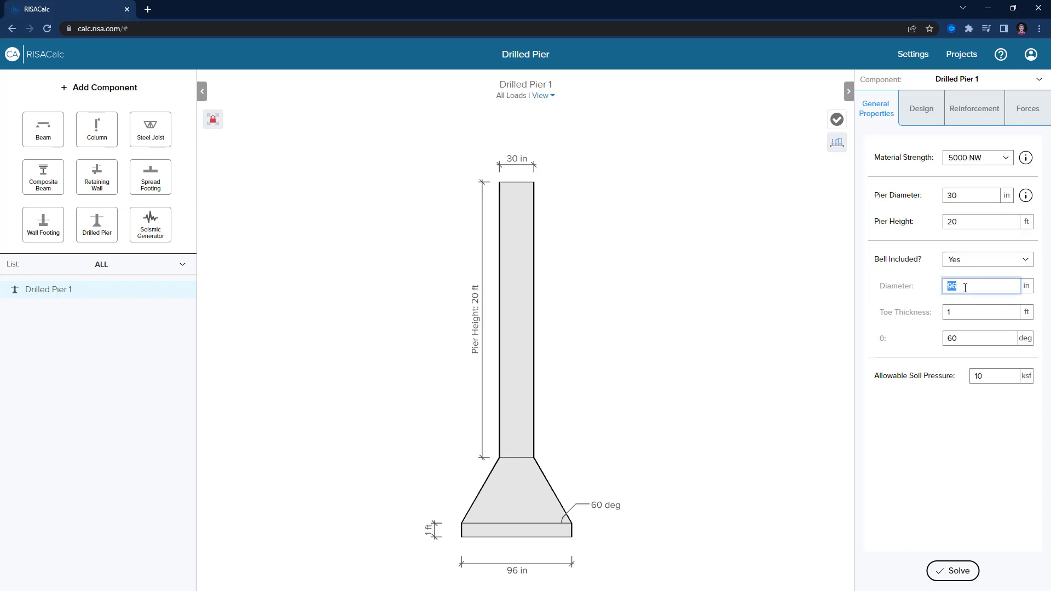
text(72)
click(907, 352)
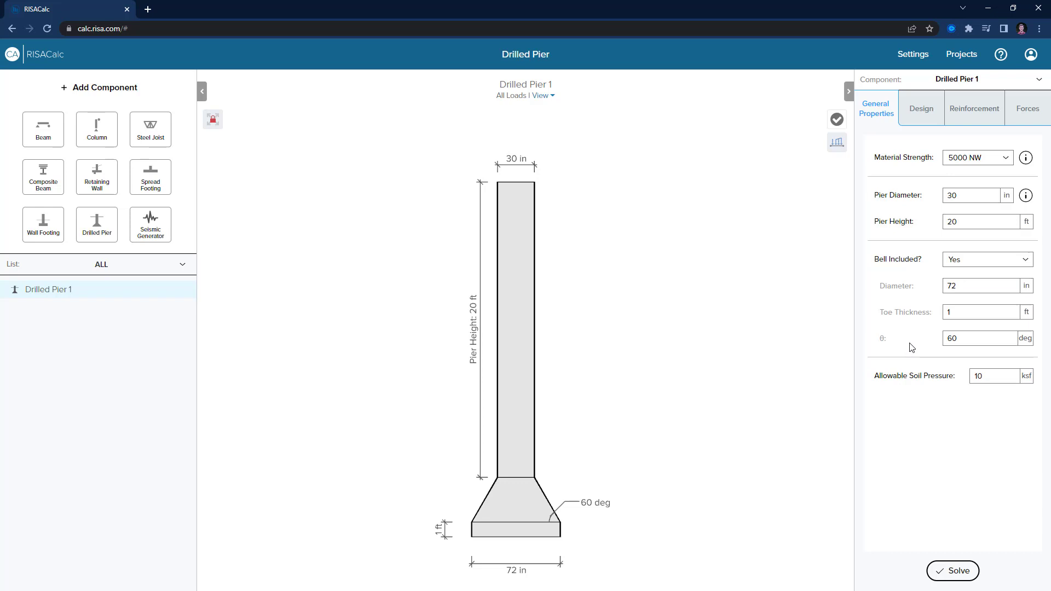
Review the bell angle, pier height, pier diameter and allowable soil pressure values.
click(961, 339)
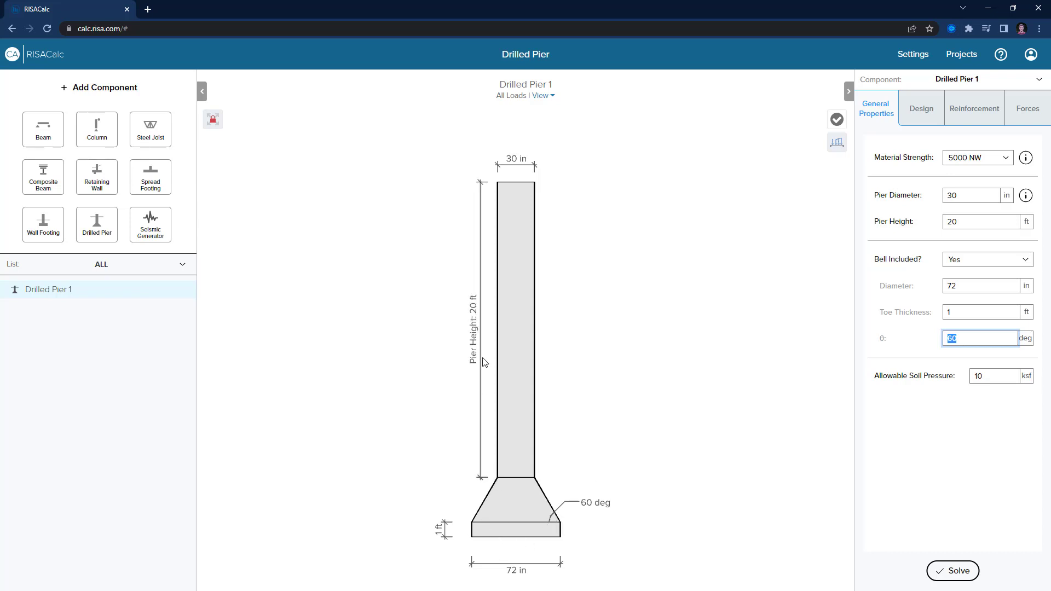
click(475, 330)
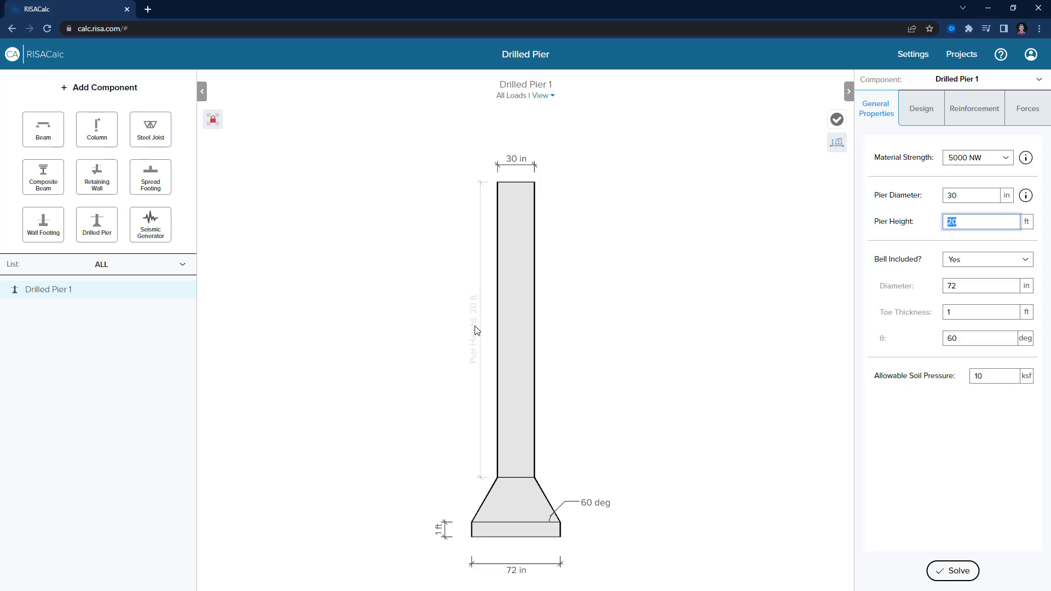
click(516, 159)
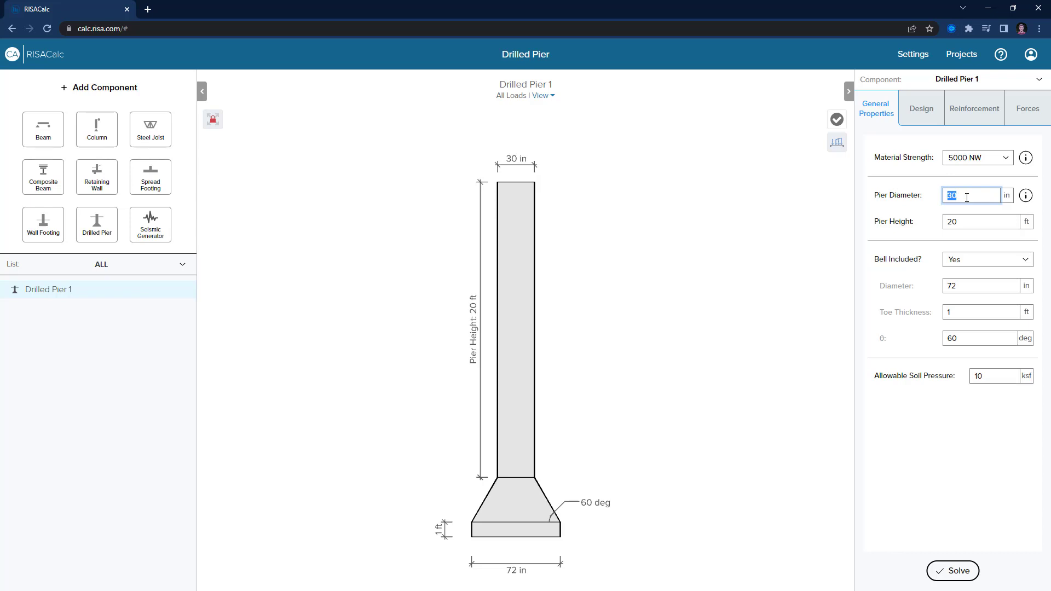
click(998, 376)
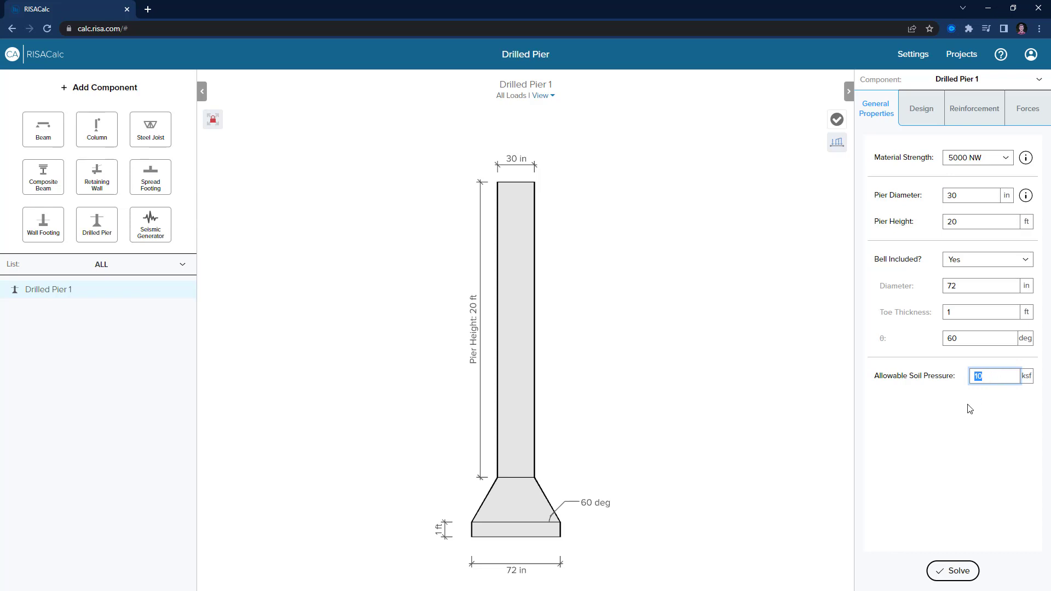
Review the design parameters (unbraced length 20 ft, Cm 1, K 1) and leave Sway turned off.
click(920, 117)
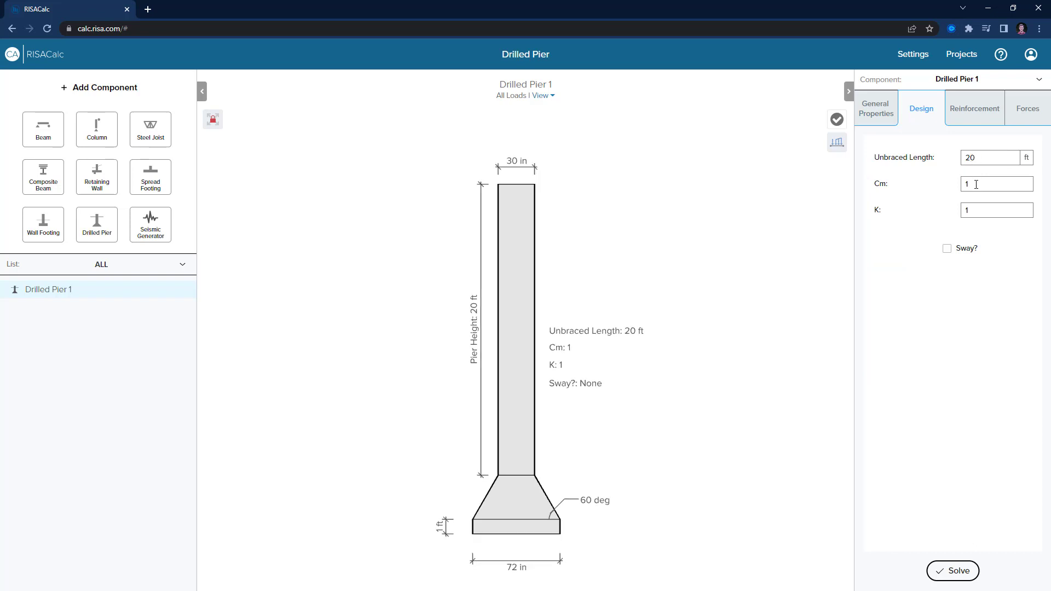
click(976, 184)
click(979, 213)
click(979, 185)
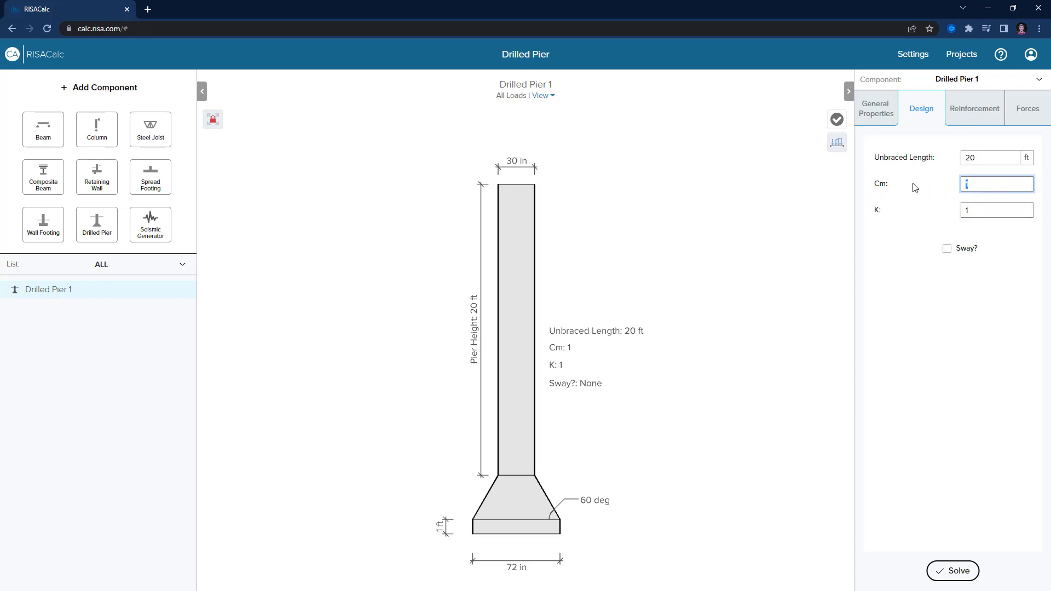
click(948, 250)
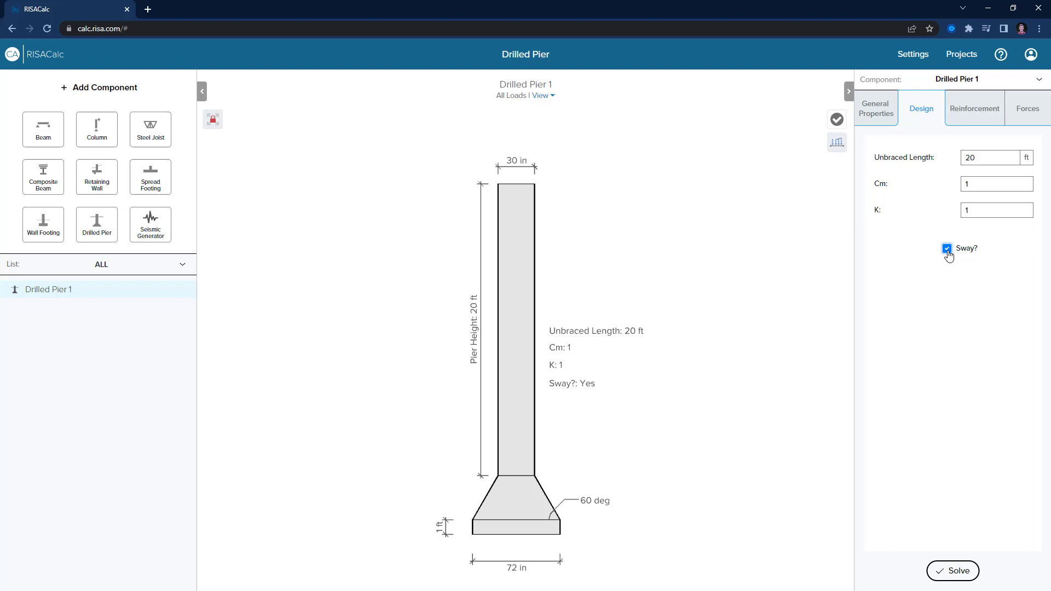
click(948, 249)
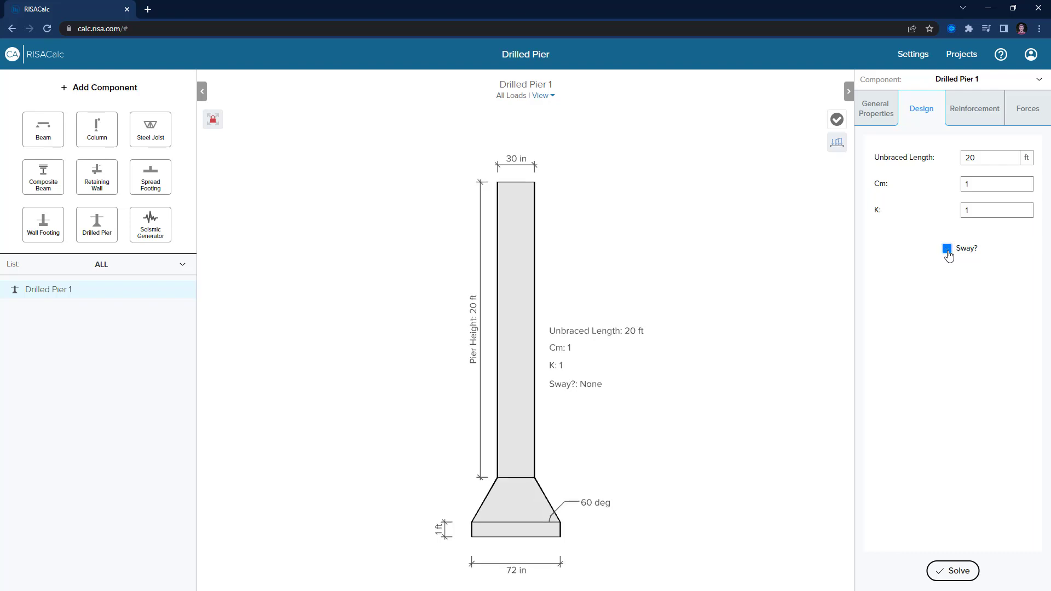
Set the flexural bar range to minimum #6 and maximum #11.
click(988, 119)
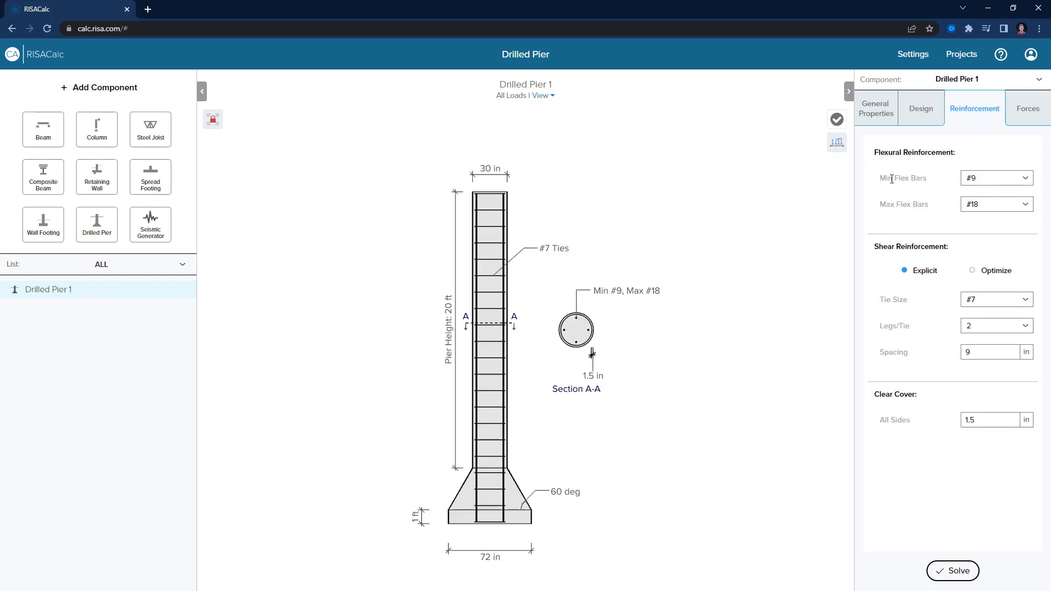
click(984, 185)
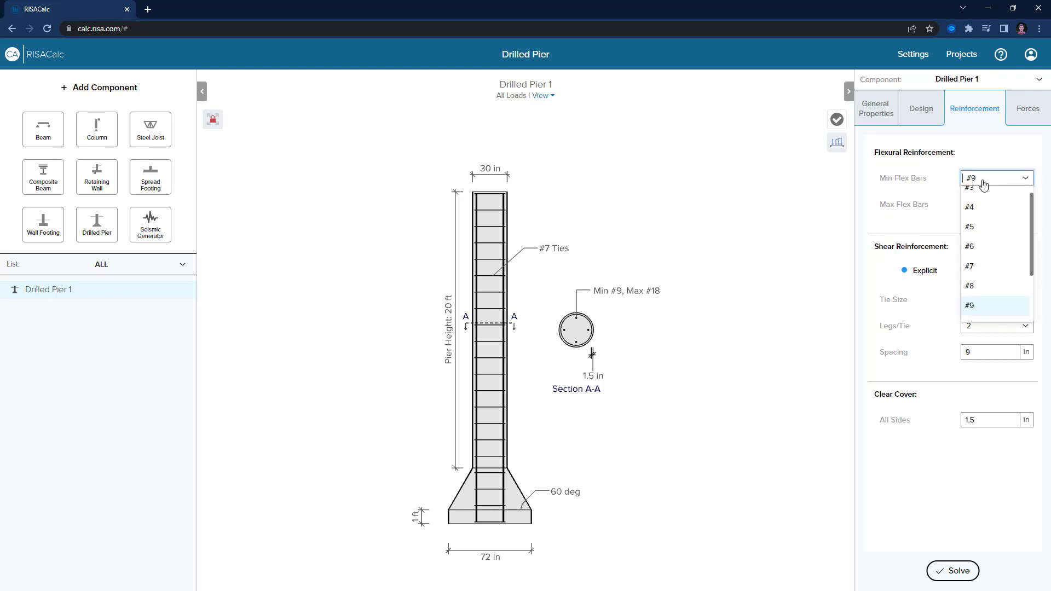
click(985, 247)
click(991, 208)
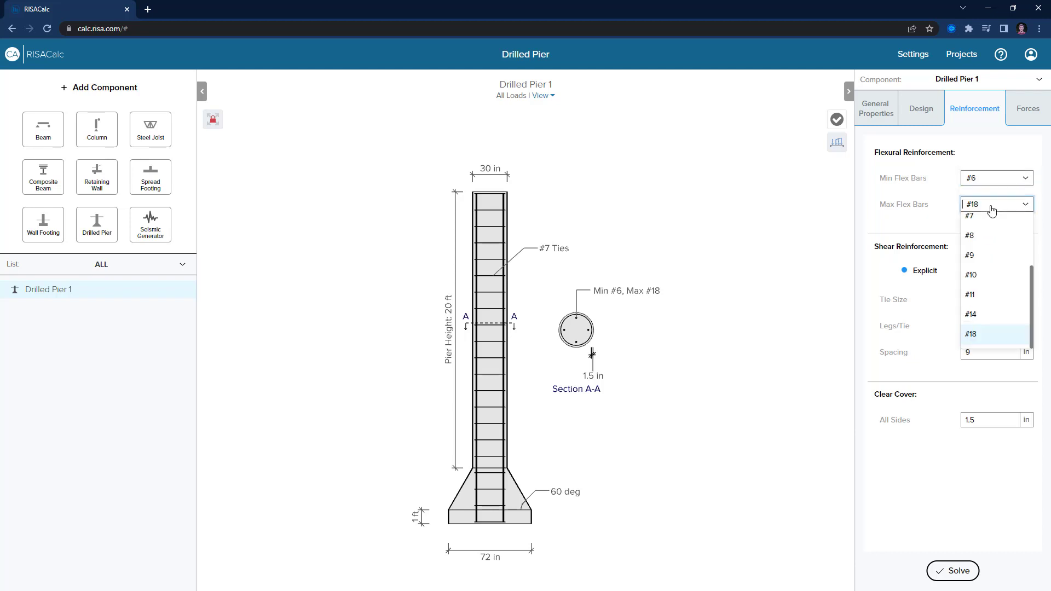
click(992, 296)
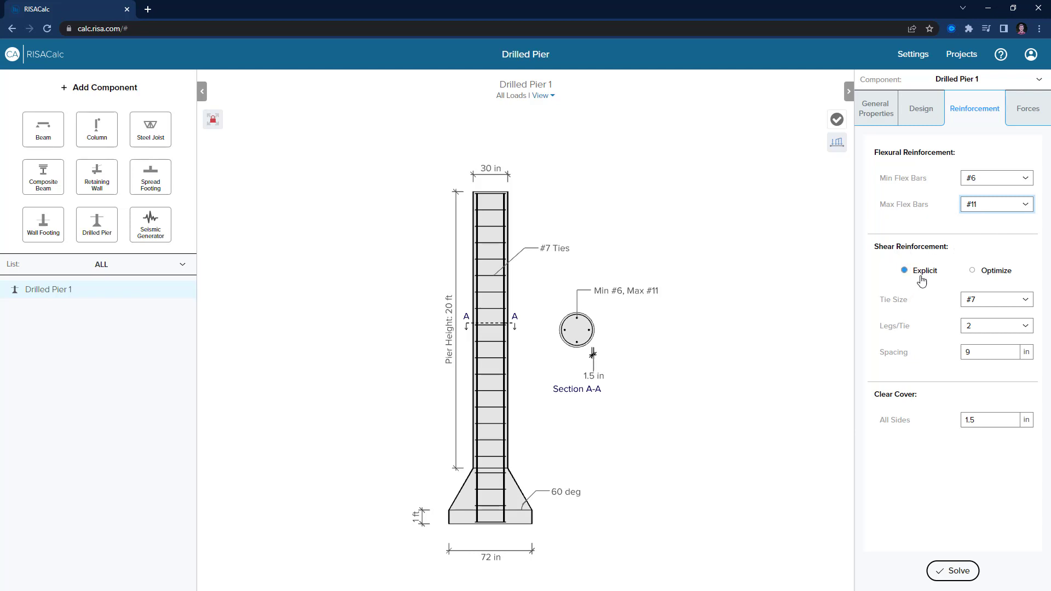
Use optimized #4 ties and a 3 in clear cover.
click(992, 307)
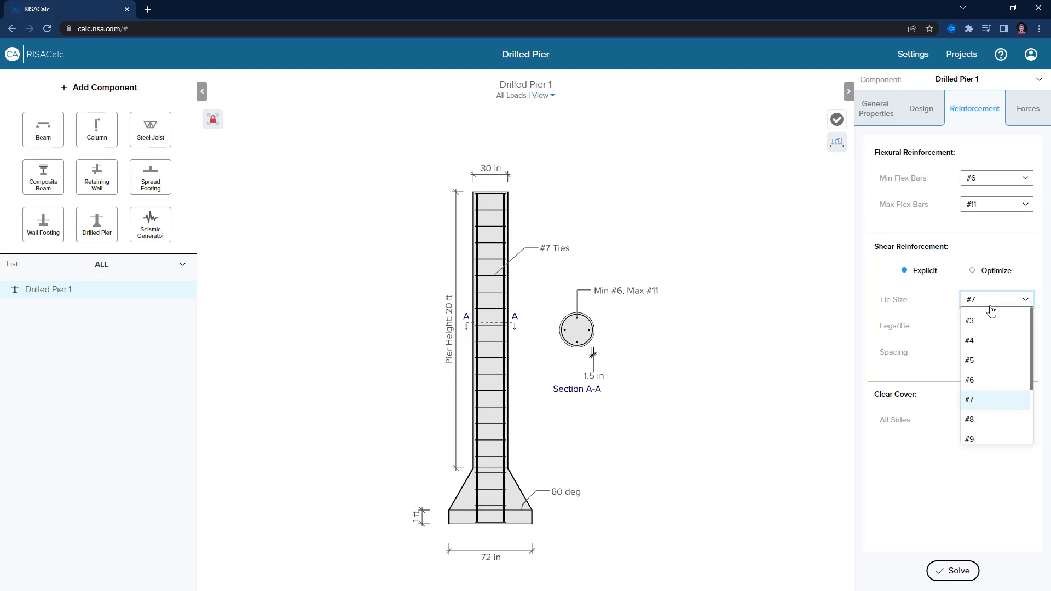
click(977, 341)
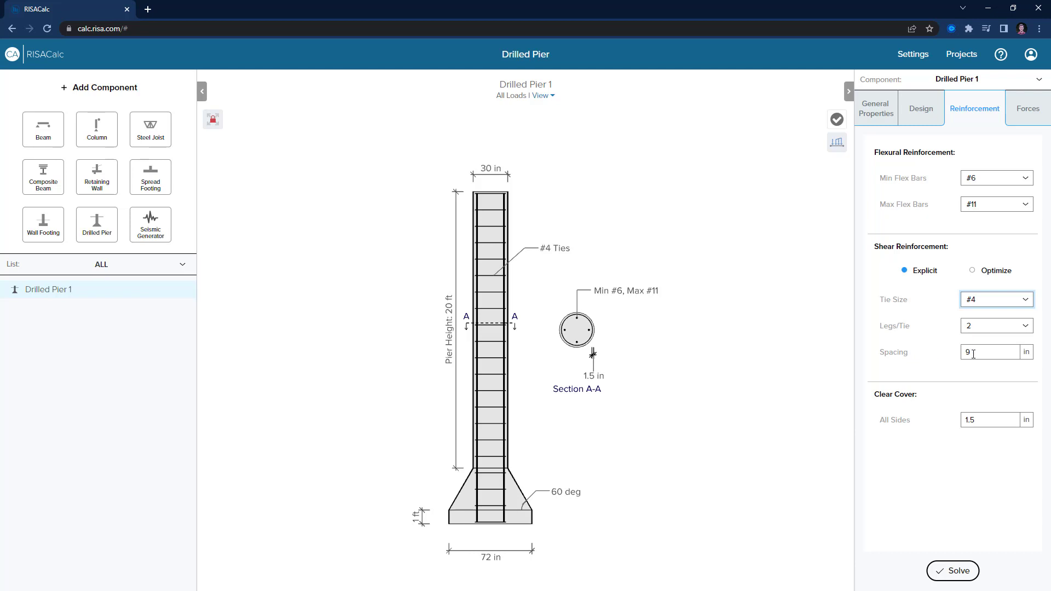
click(988, 274)
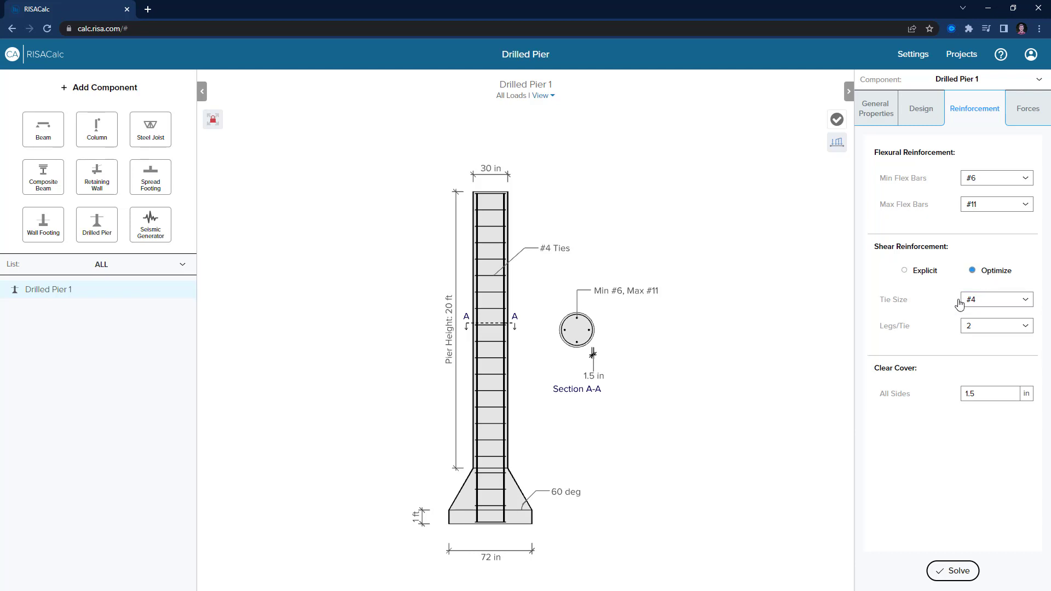
click(974, 395)
text(3)
key(Return)
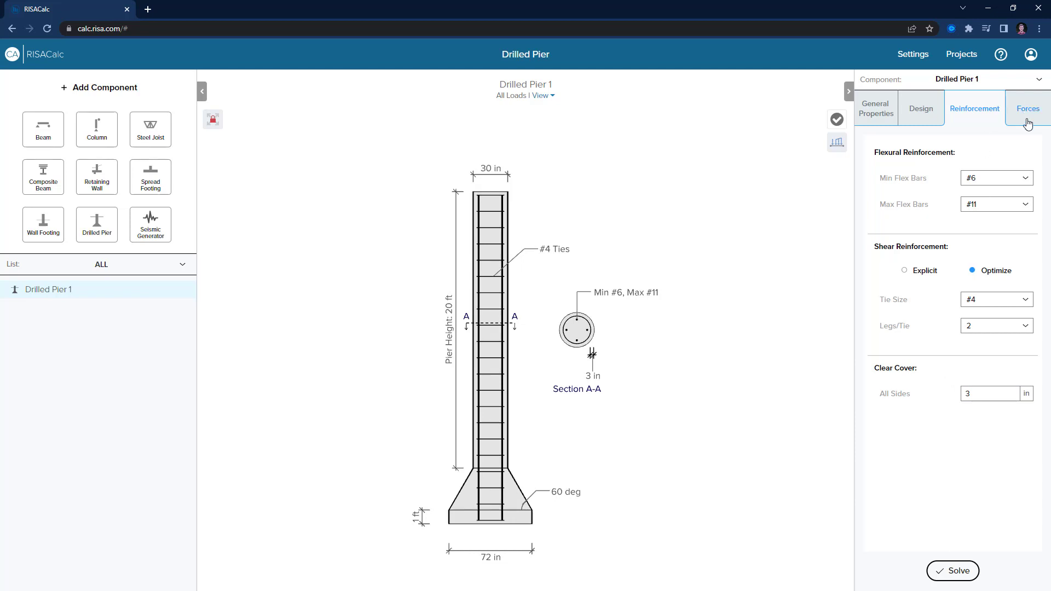
Jump to the clear cover, flexural bar, tie size and pier height settings from the drawing.
click(593, 357)
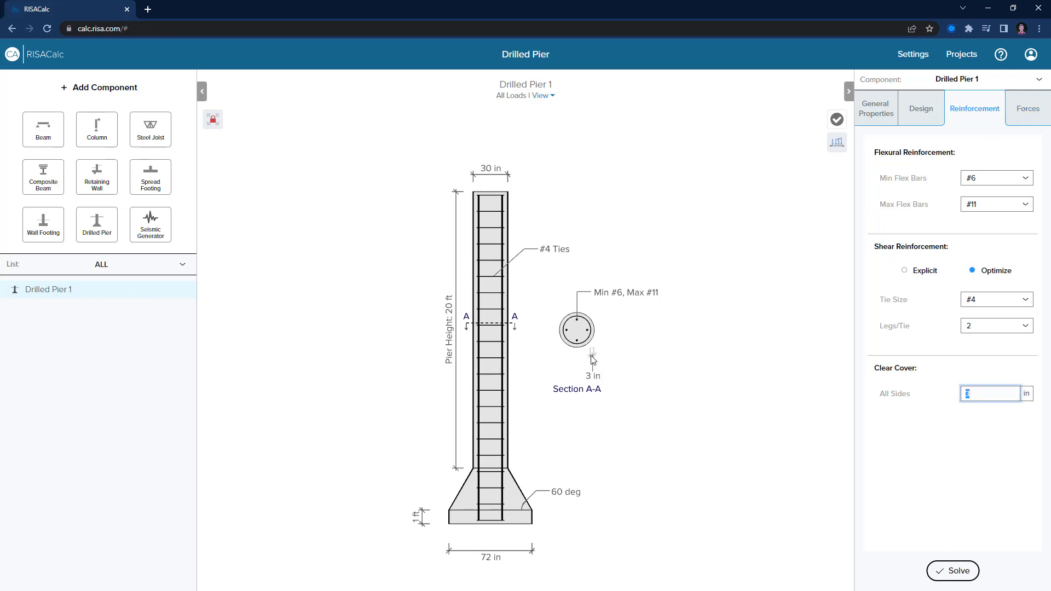
click(612, 295)
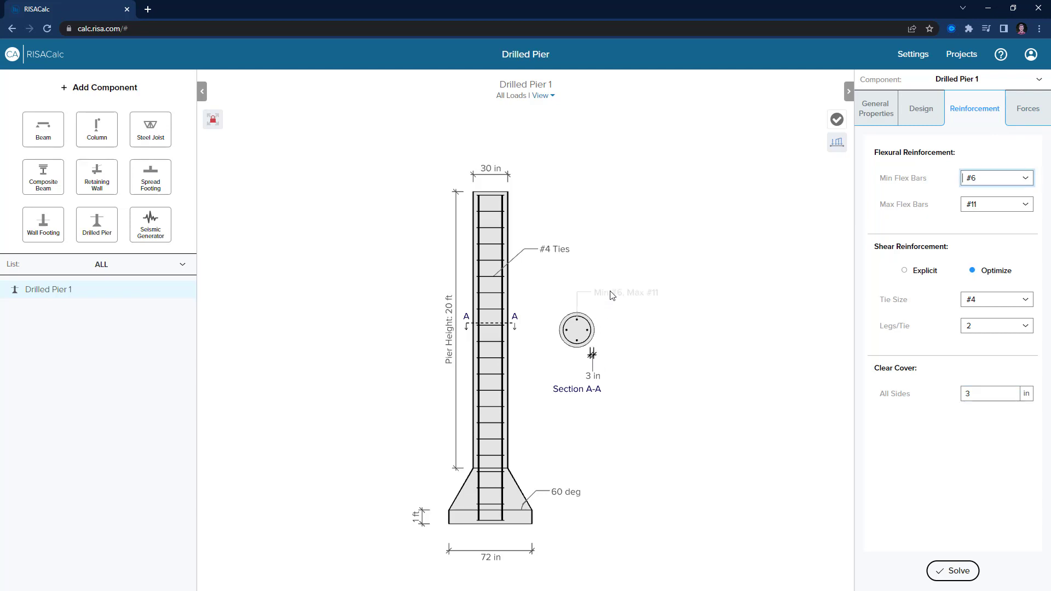
click(560, 255)
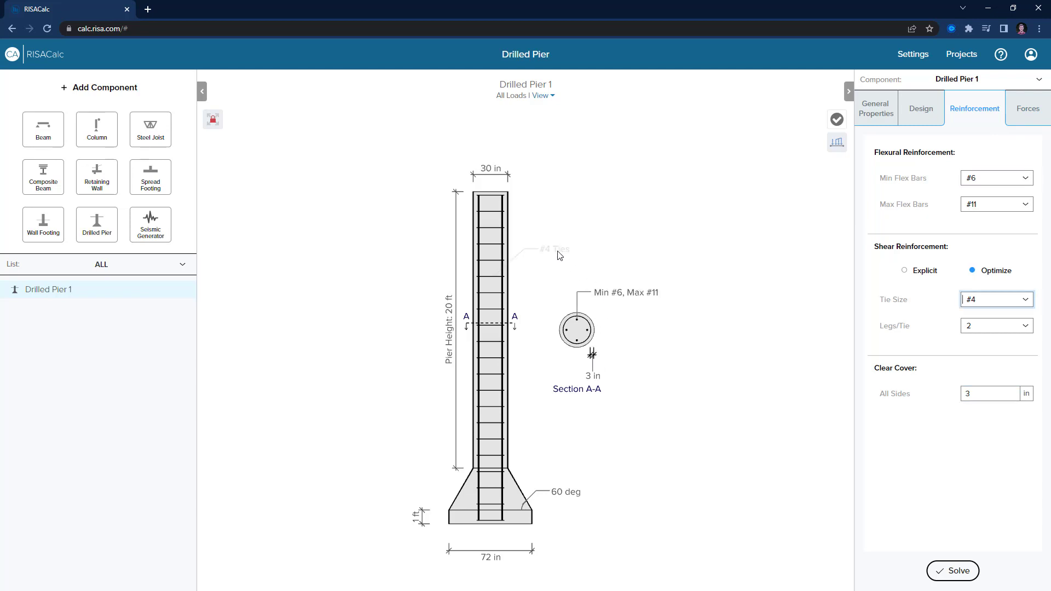
click(450, 322)
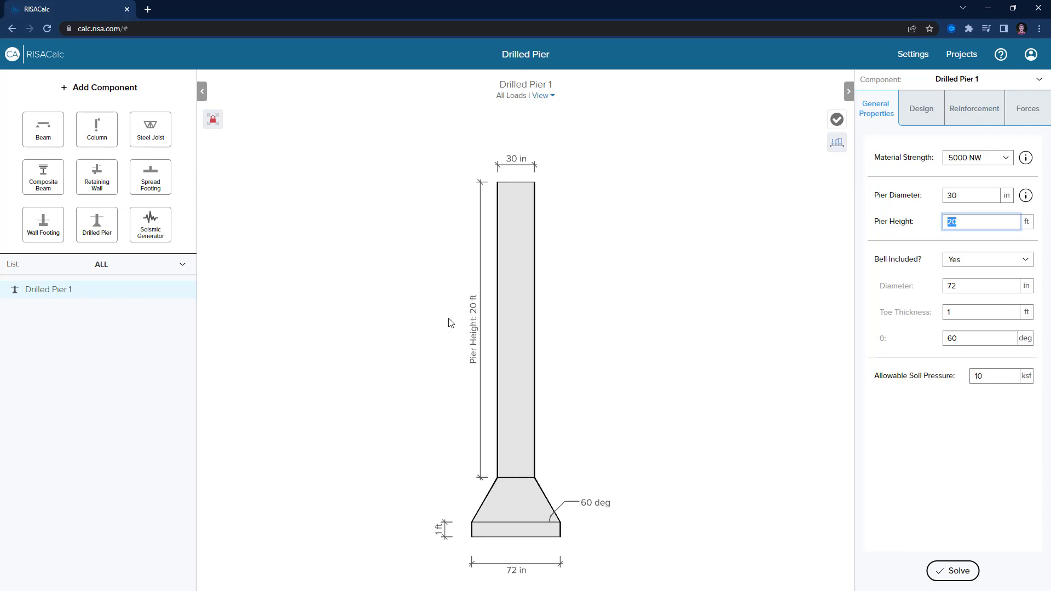
click(974, 121)
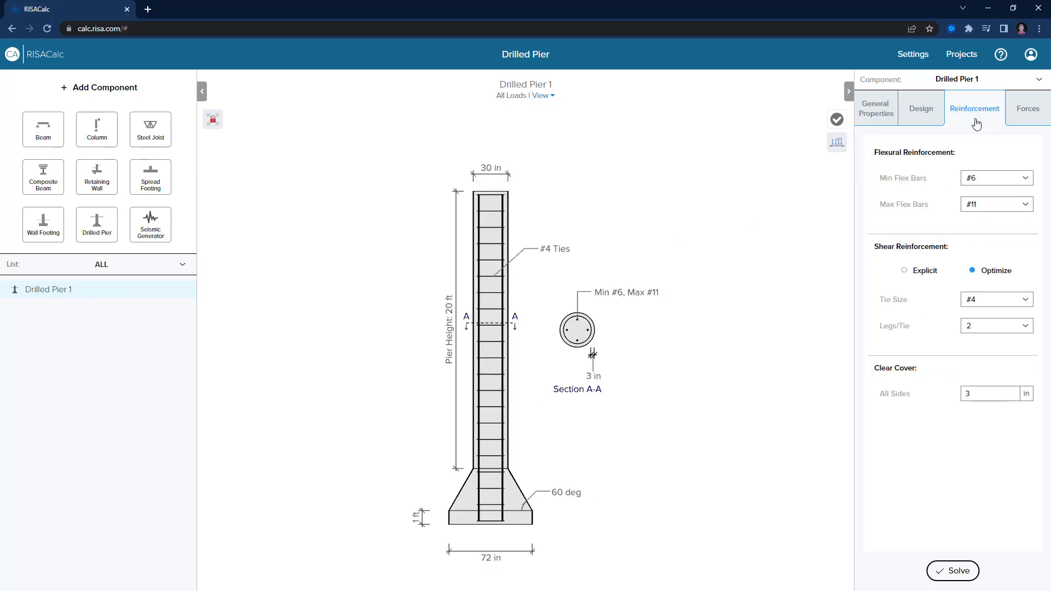
Add a Dead Load force with 250 k axial, 10 k shear and 215 k-ft moment.
click(1031, 123)
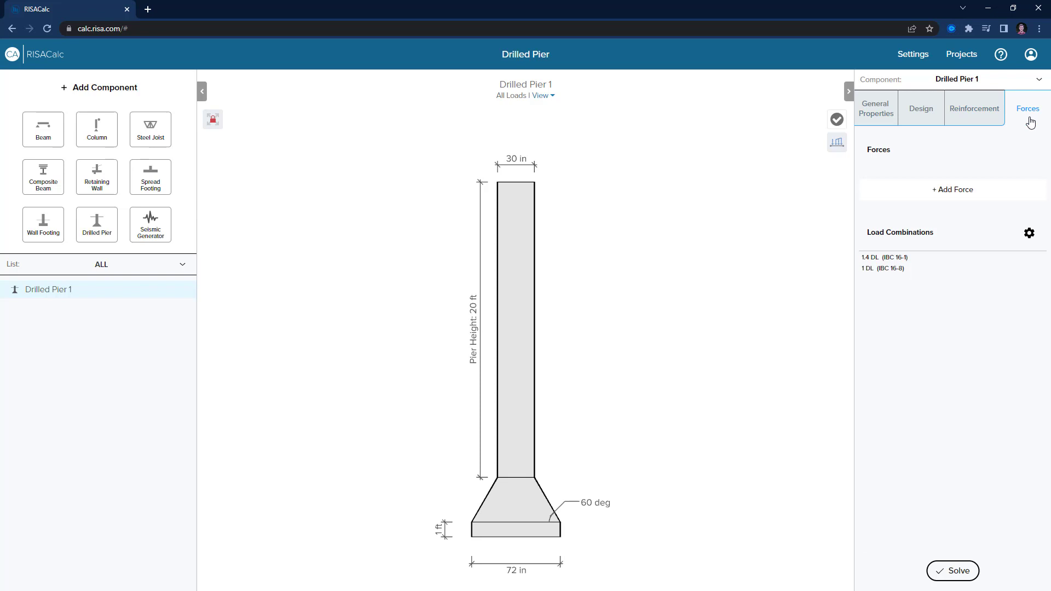
click(927, 195)
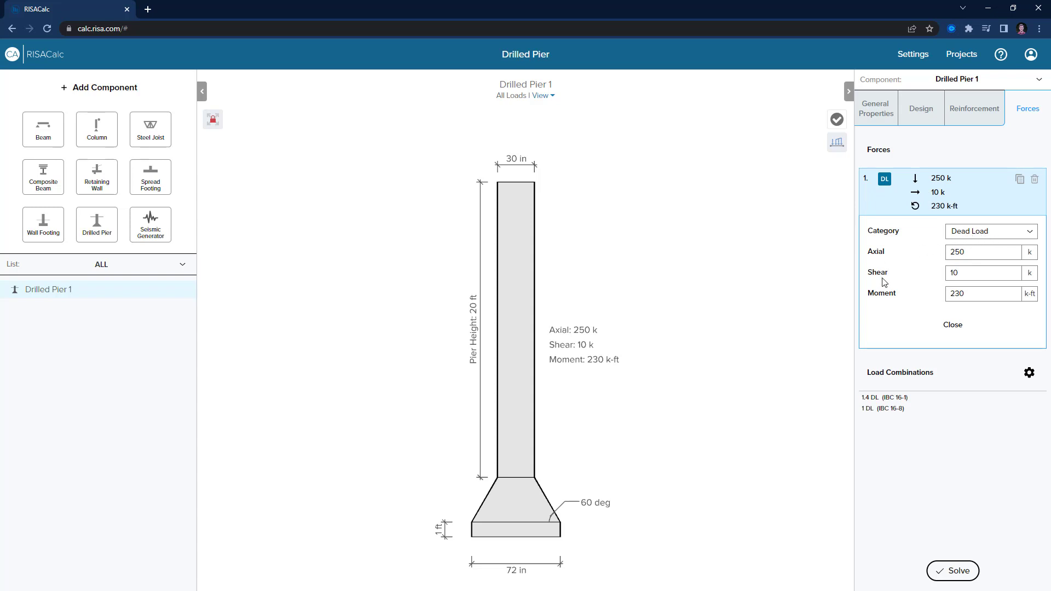
click(997, 237)
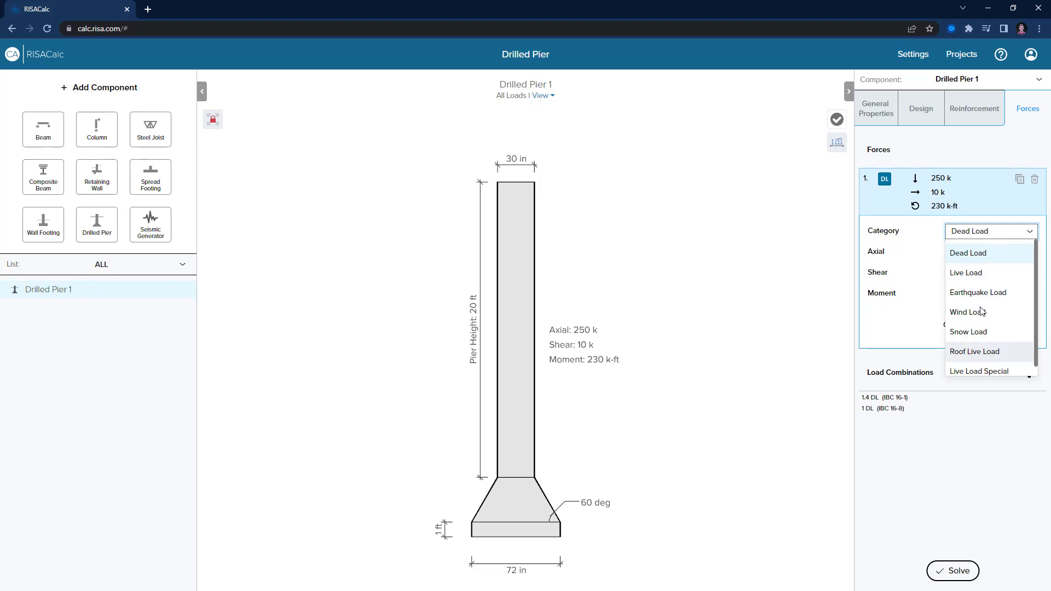
click(984, 255)
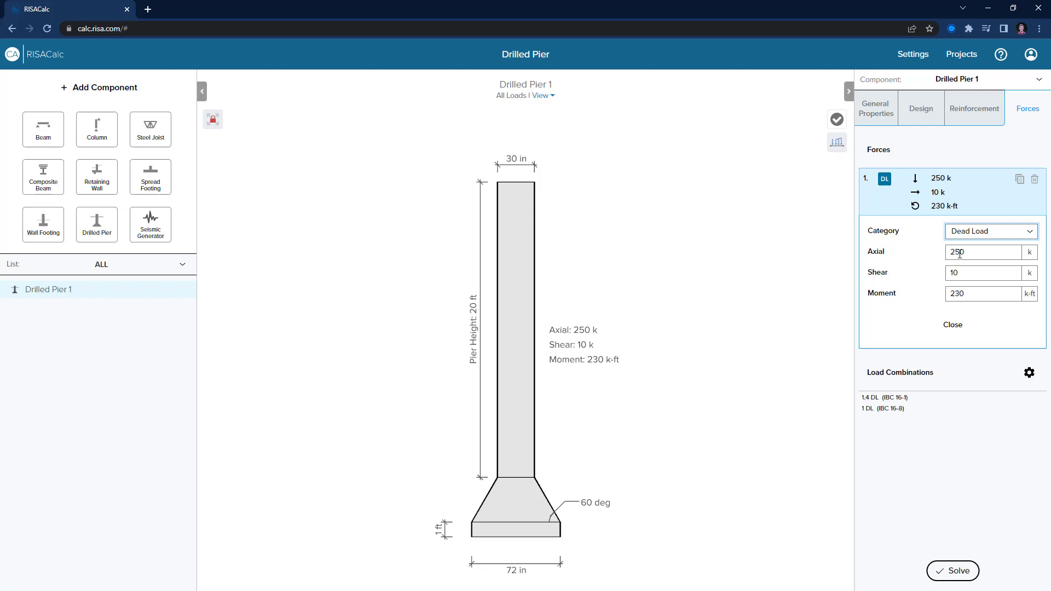
double_click(960, 254)
double_click(965, 273)
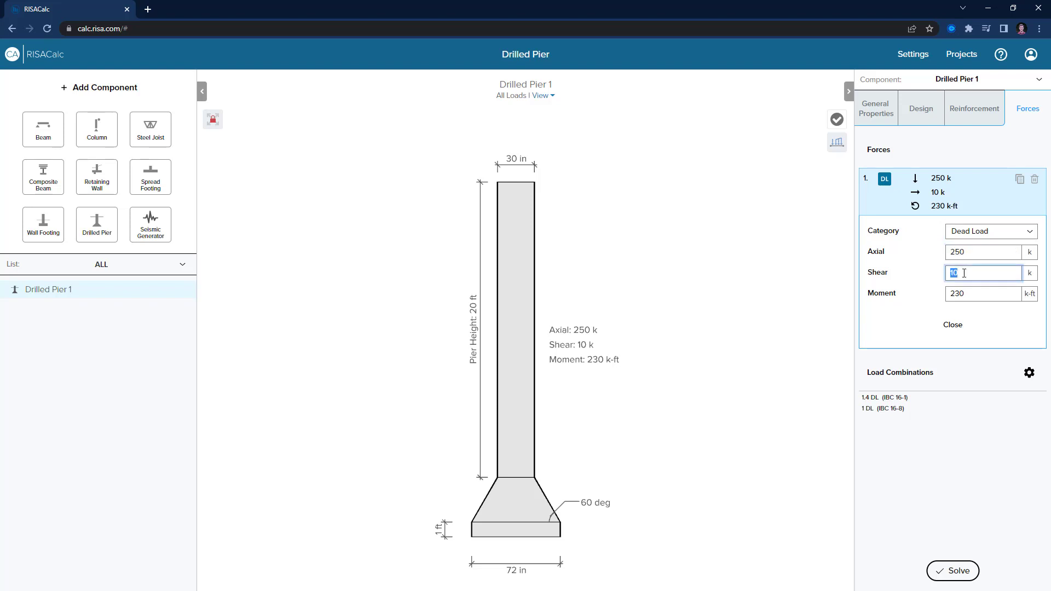
double_click(965, 292)
click(965, 291)
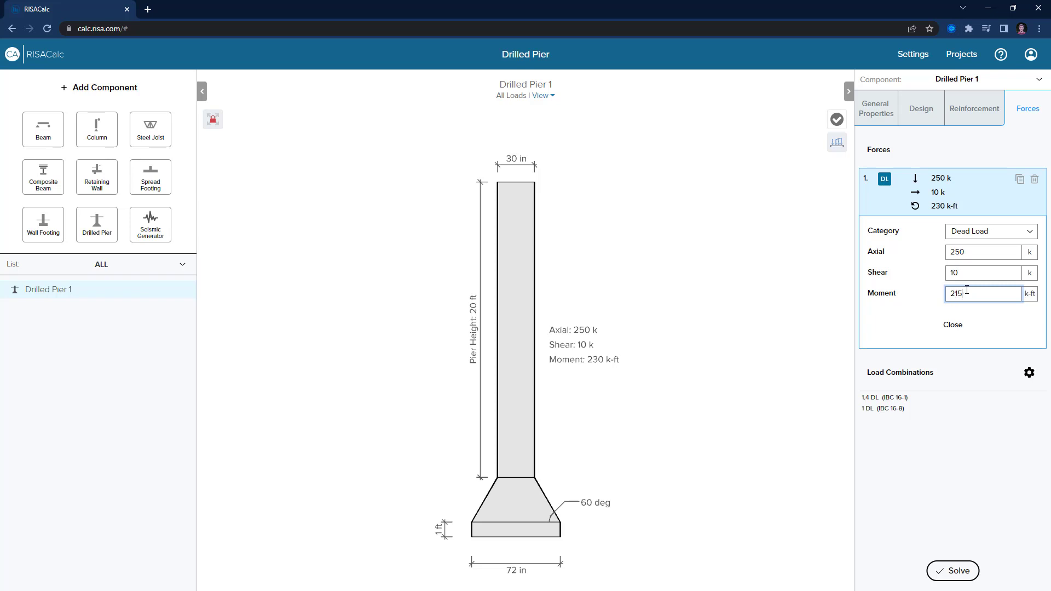
click(953, 327)
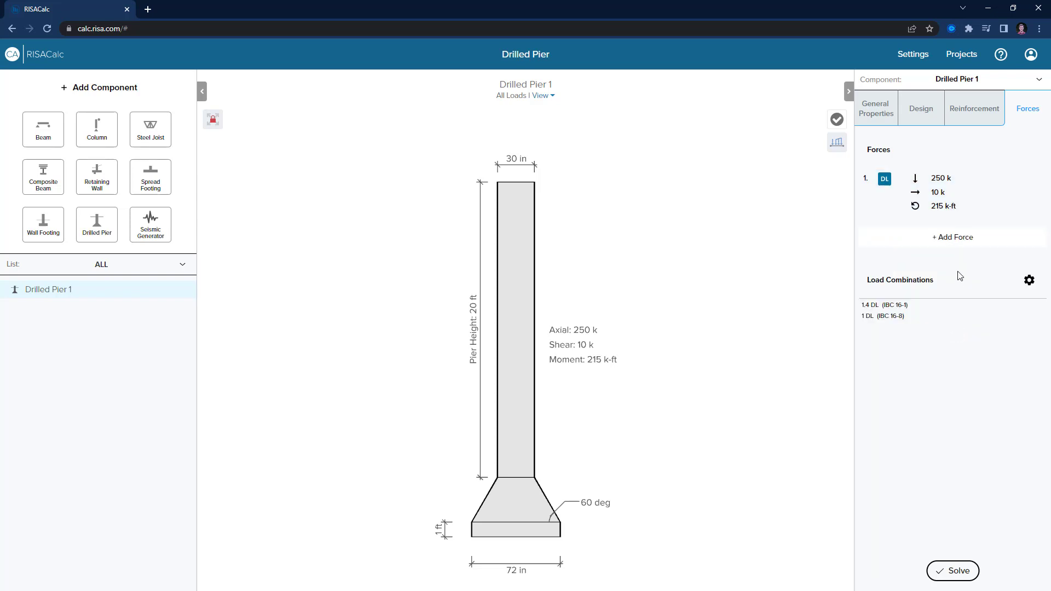
Add a second force and make it a wind load.
click(953, 241)
click(954, 241)
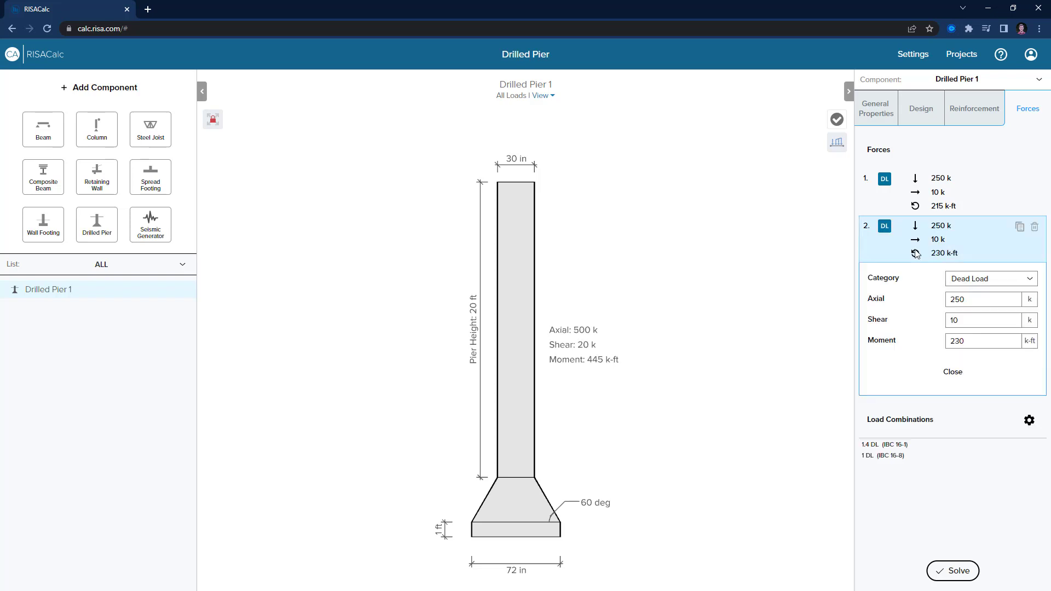
click(981, 284)
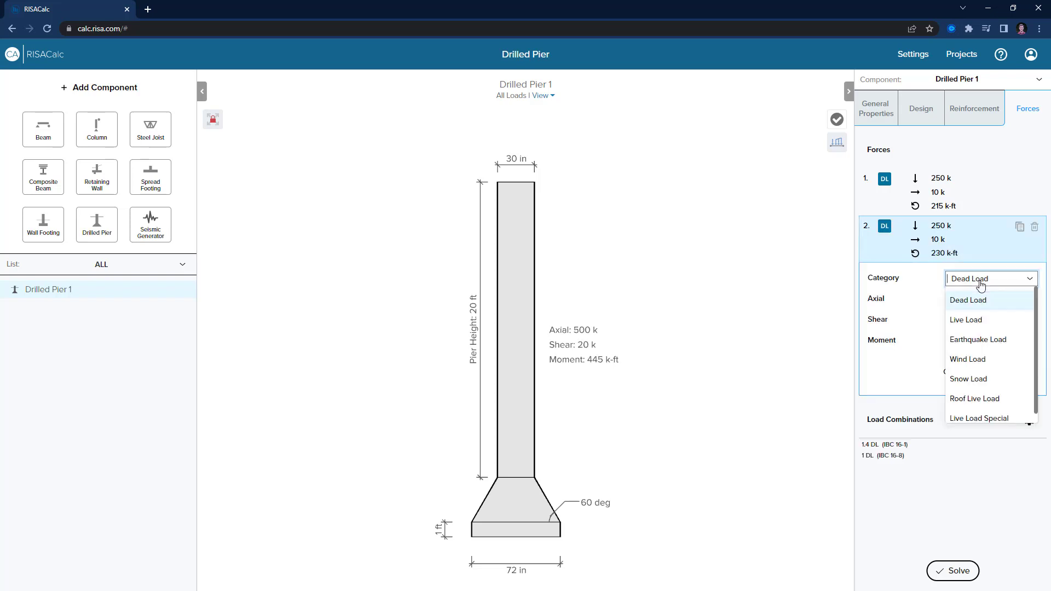
click(976, 362)
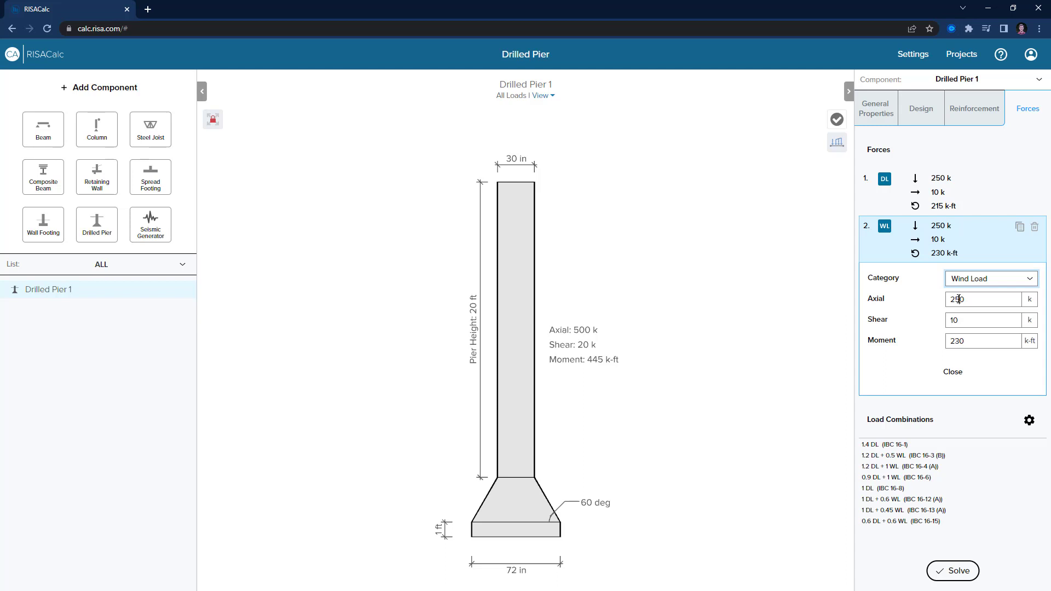
Enter wind load values of -75 k axial, 50 k shear and 525 k-ft moment.
double_click(959, 299)
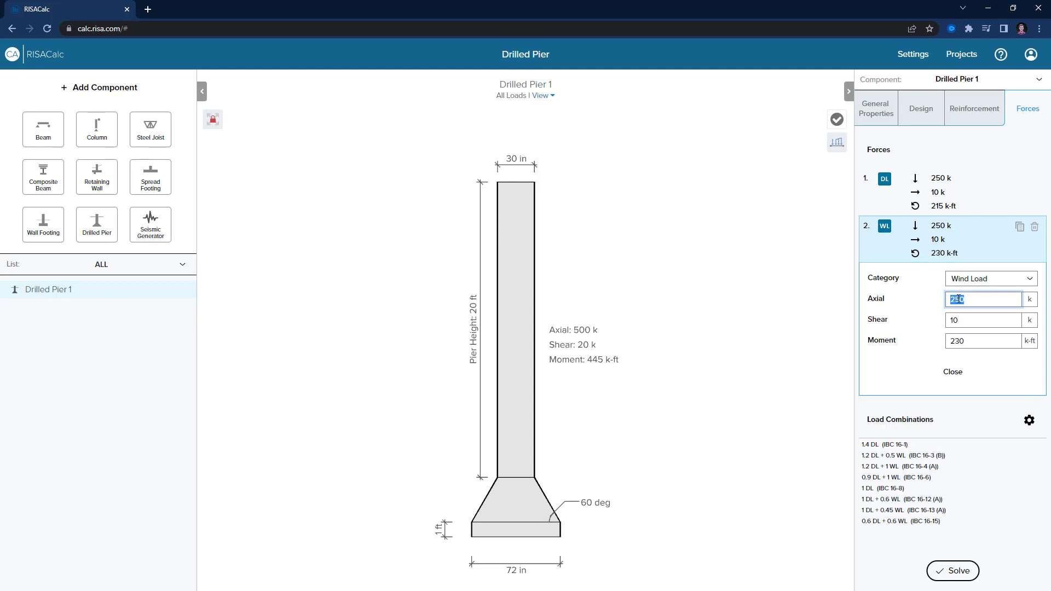
key(BackSpace)
text(-75)
double_click(974, 323)
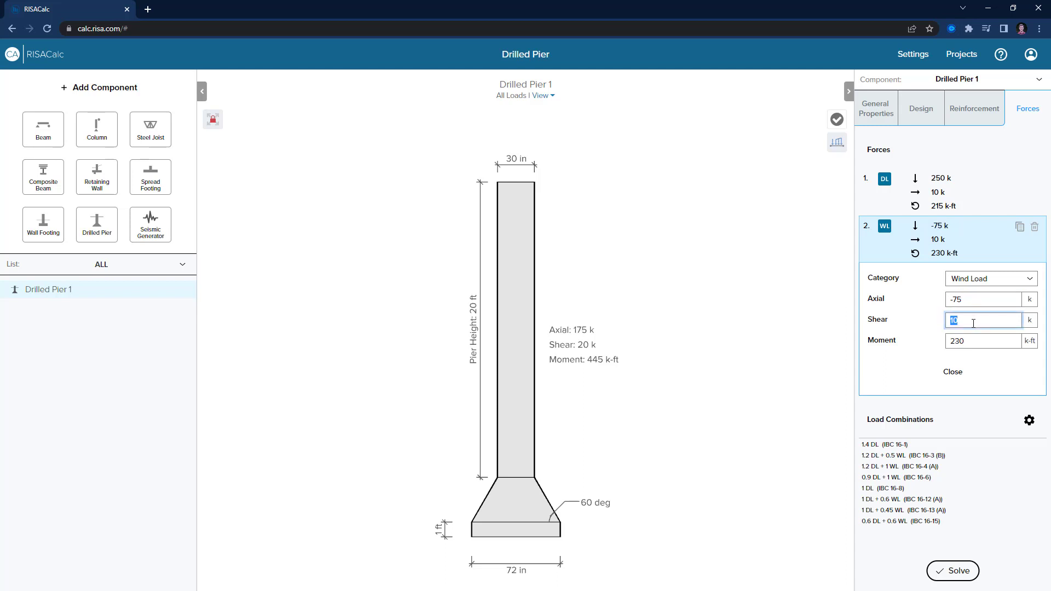
text(50)
double_click(967, 340)
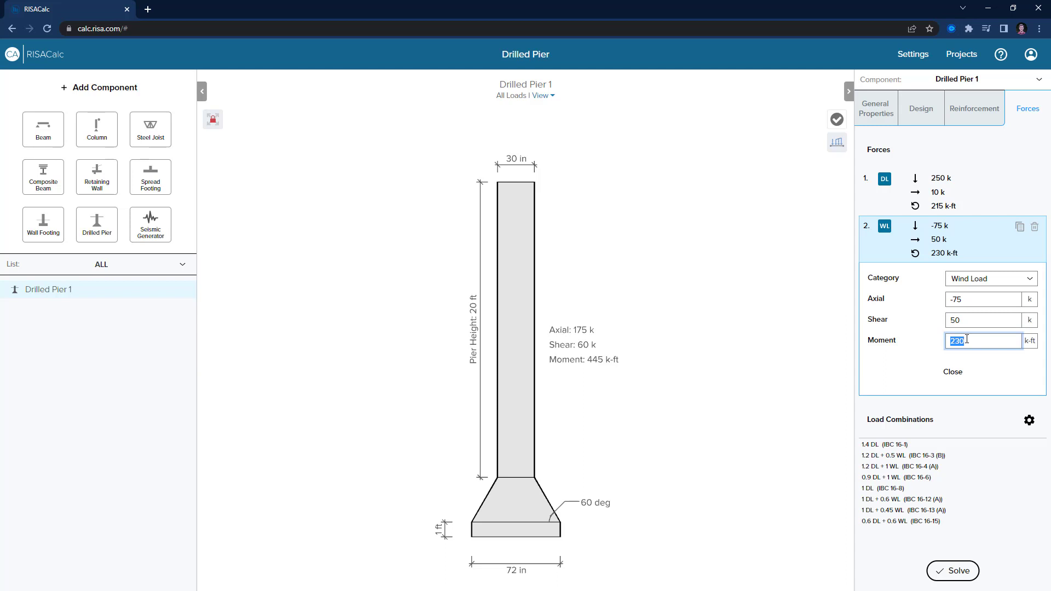
text(525)
click(953, 372)
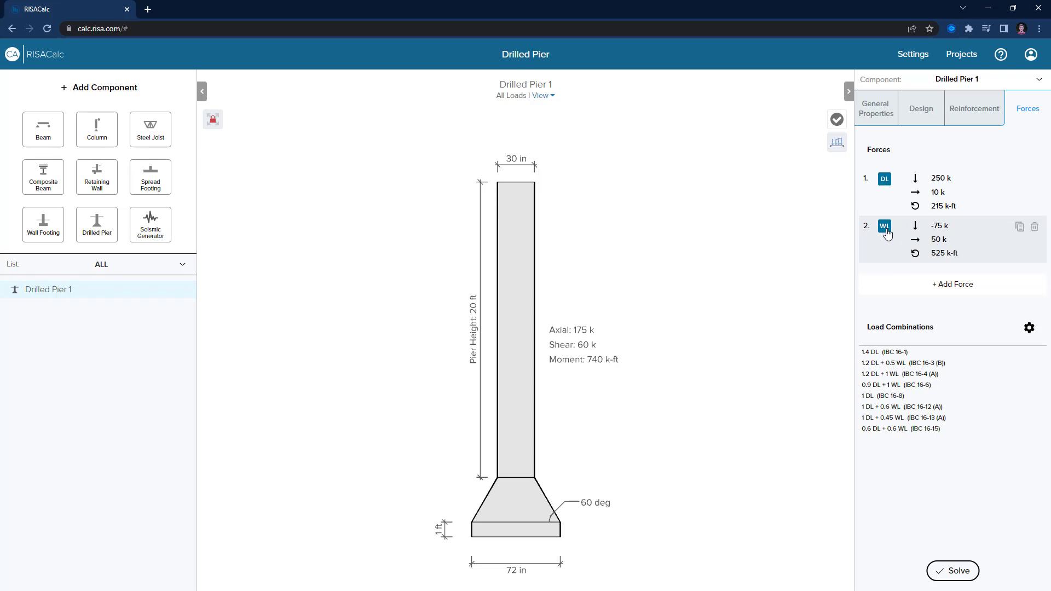
click(1029, 329)
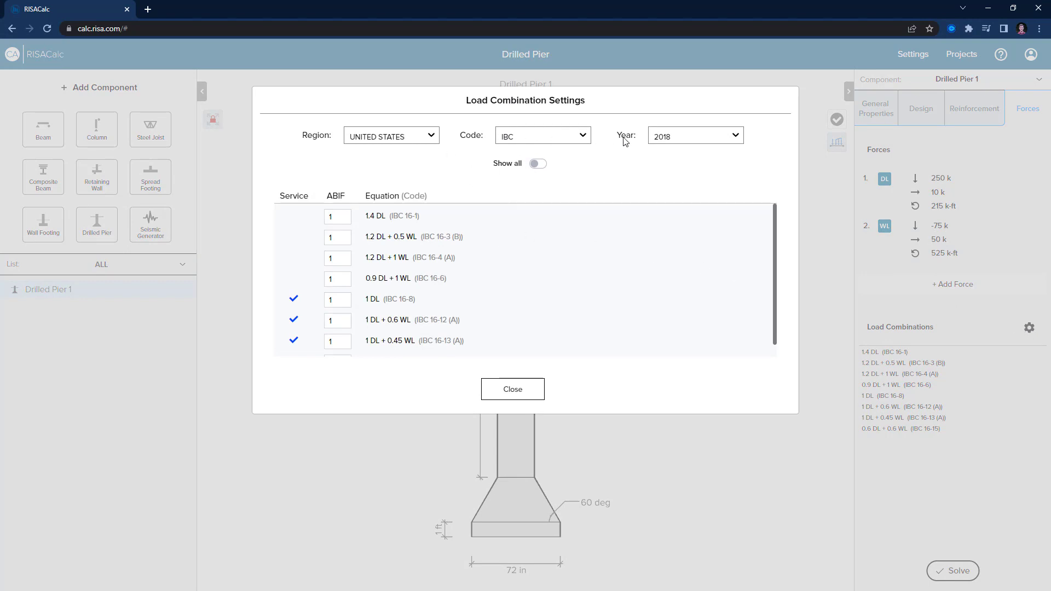
click(567, 144)
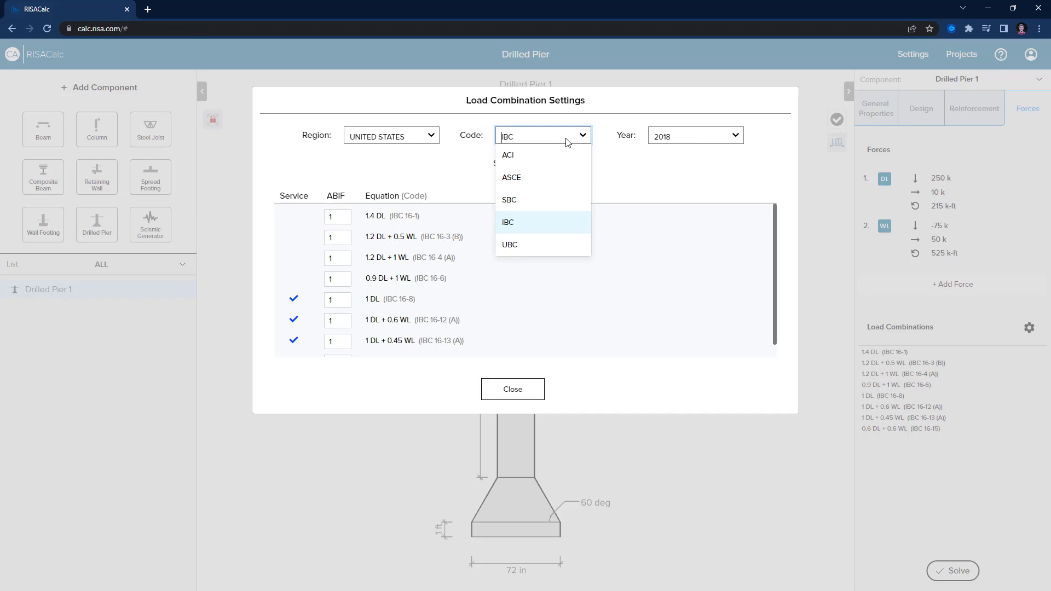
click(575, 144)
click(520, 386)
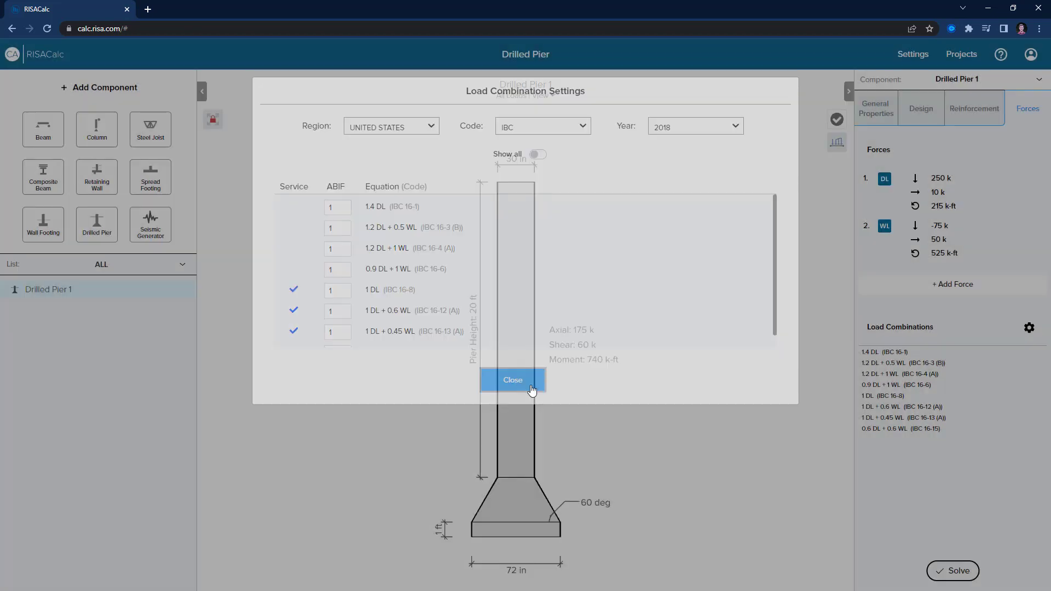
click(886, 232)
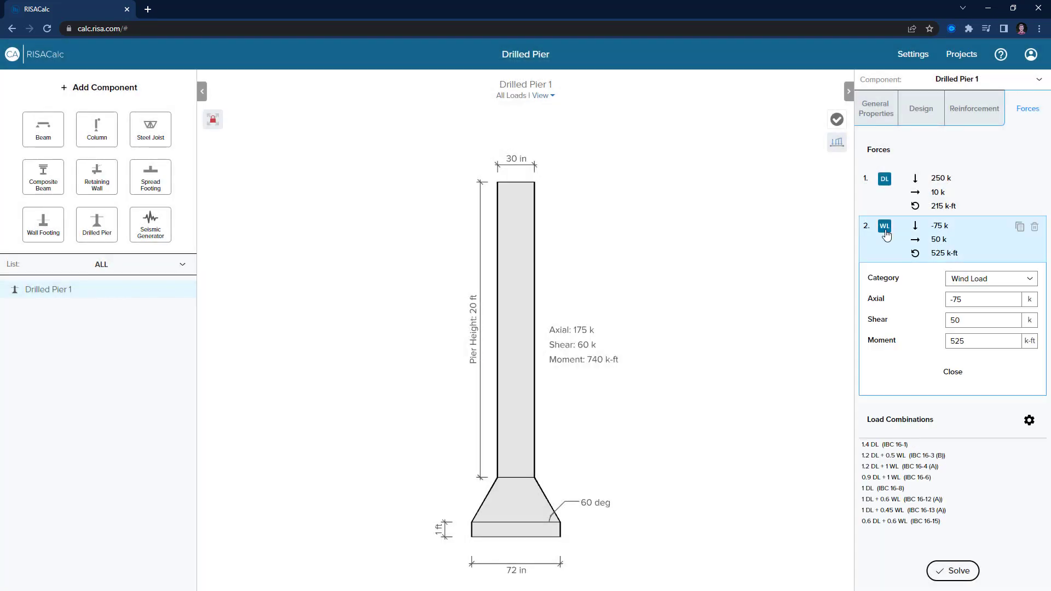
click(986, 283)
click(981, 320)
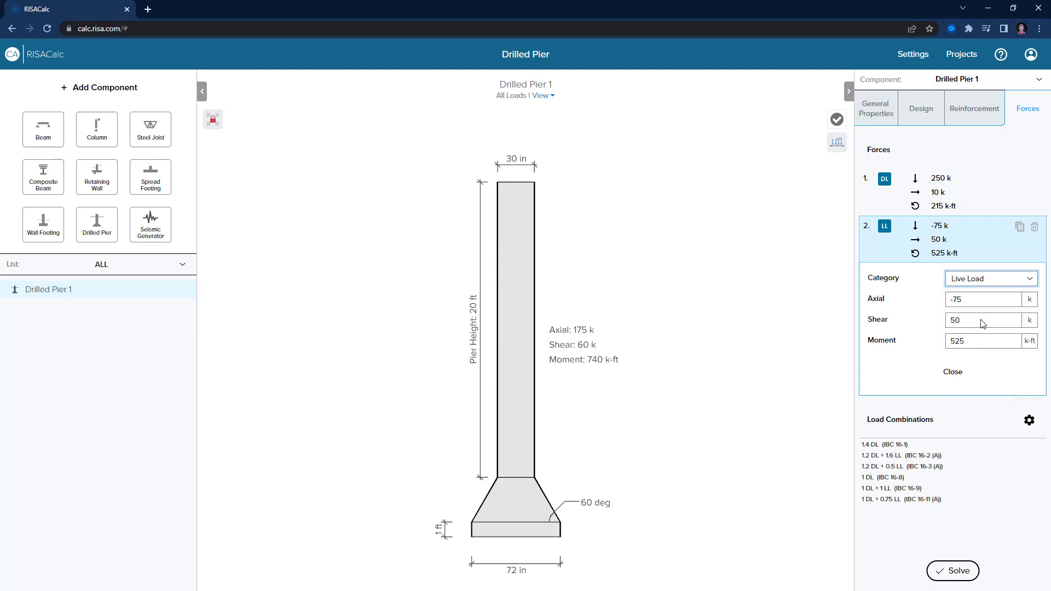
click(969, 279)
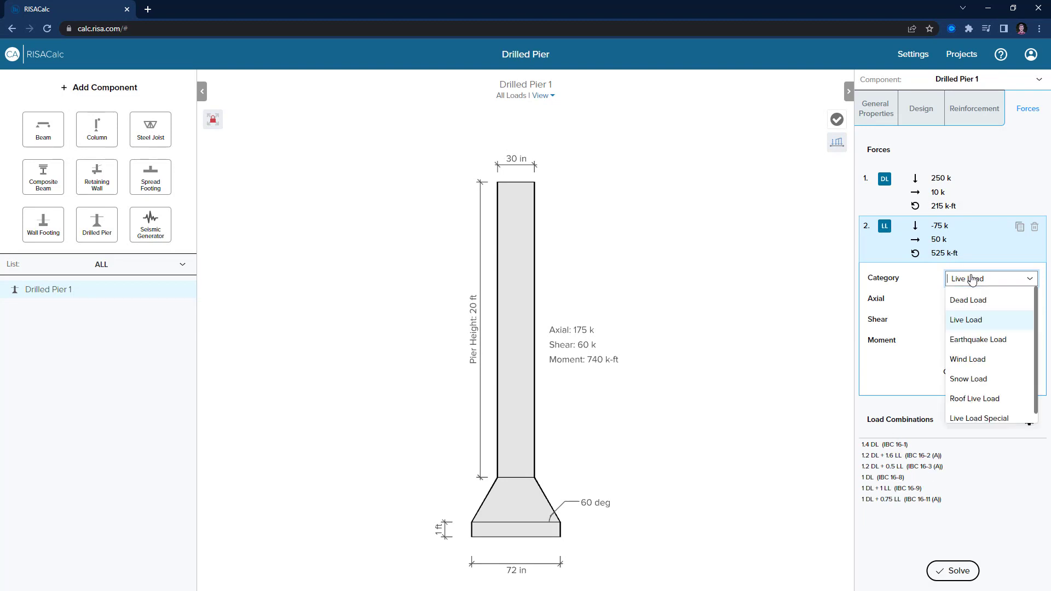
click(989, 366)
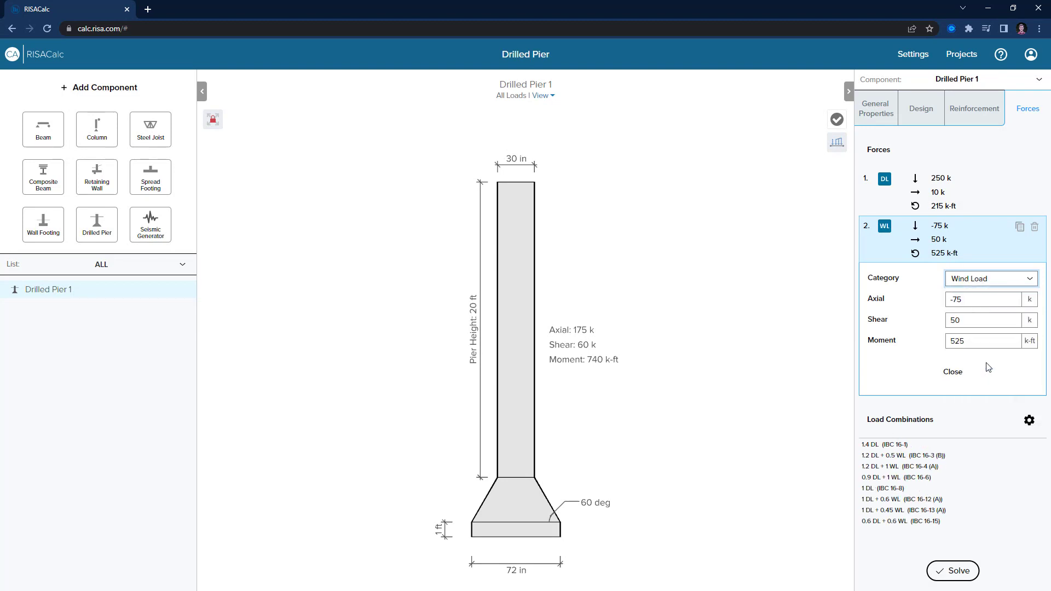
Solve the pier (0.996 unity) and scroll the full-width detail report to Calculations.
click(957, 579)
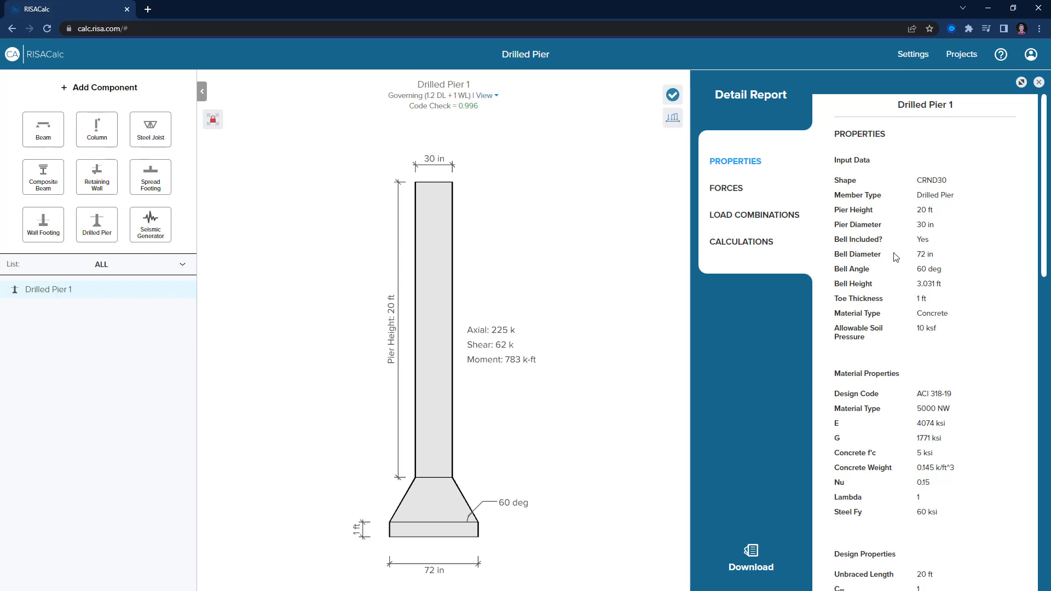
click(1020, 85)
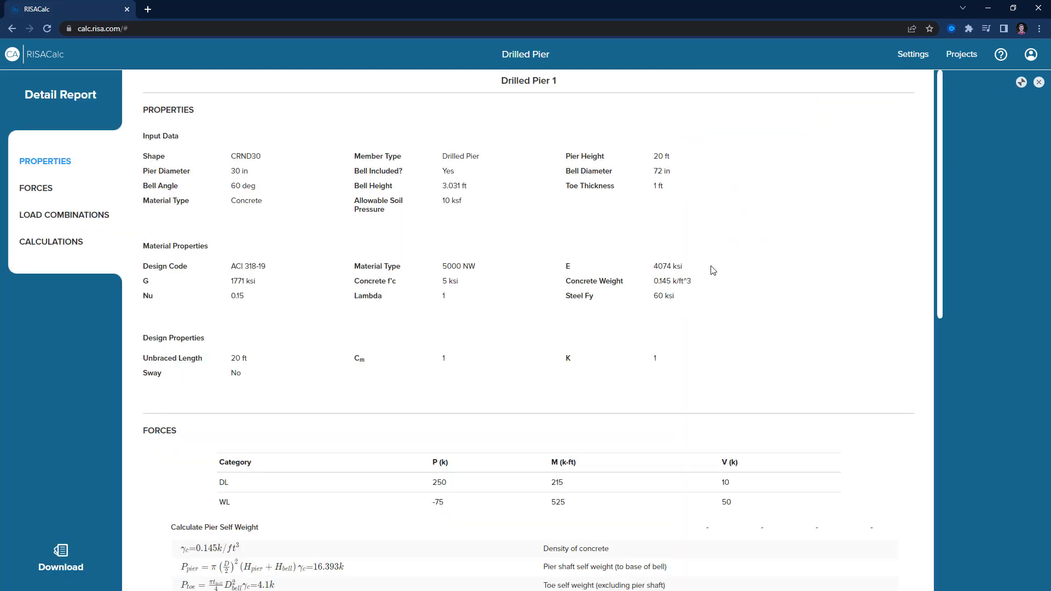
scroll(524, 246, down, 2)
scroll(524, 246, down, 5)
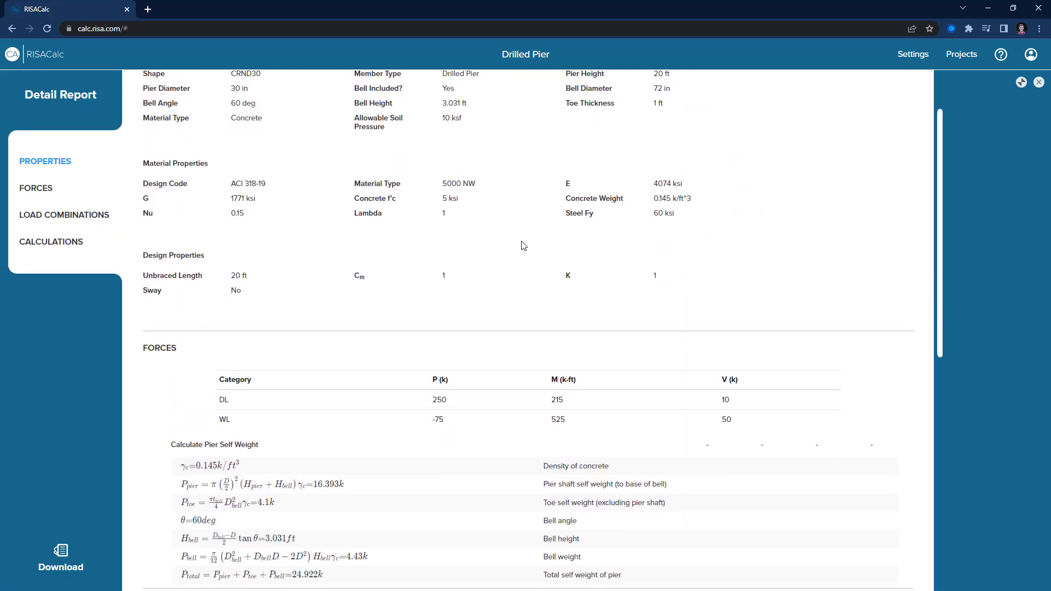
scroll(525, 256, down, 4)
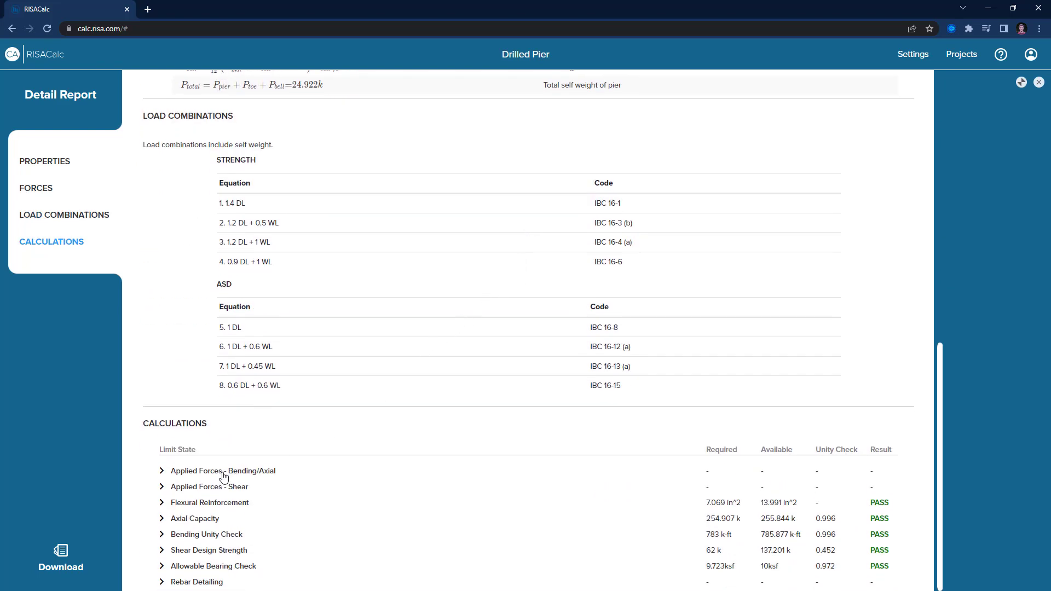
Expand the Flexural Reinforcement, Axial Capacity, Bending Unity, Allowable Bearing and Rebar Detailing calculations.
click(207, 503)
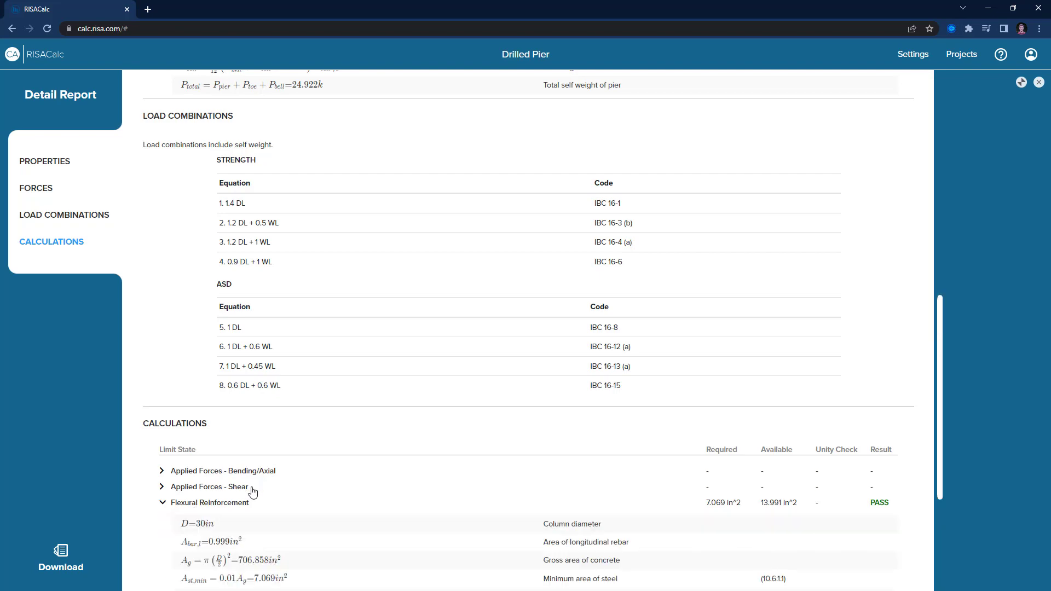
scroll(403, 403, down, 4)
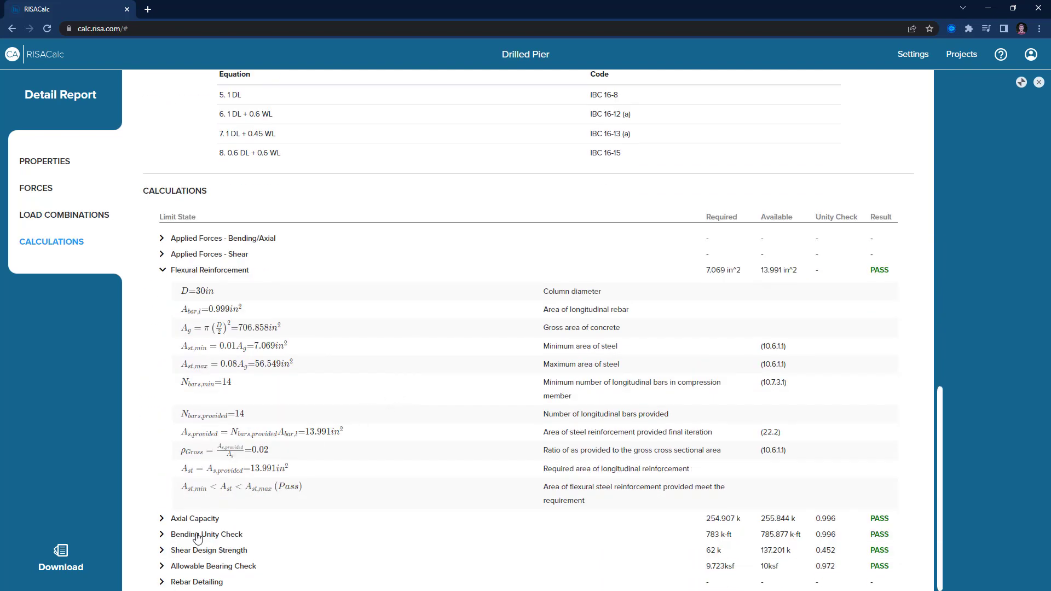
click(195, 519)
scroll(230, 507, down, 5)
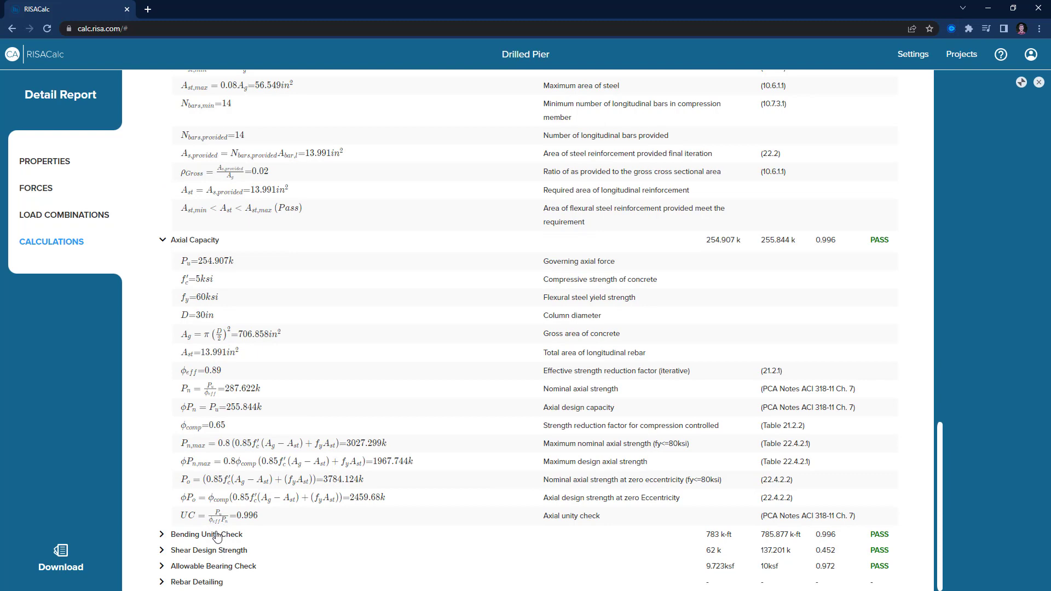
click(219, 534)
scroll(340, 423, down, 4)
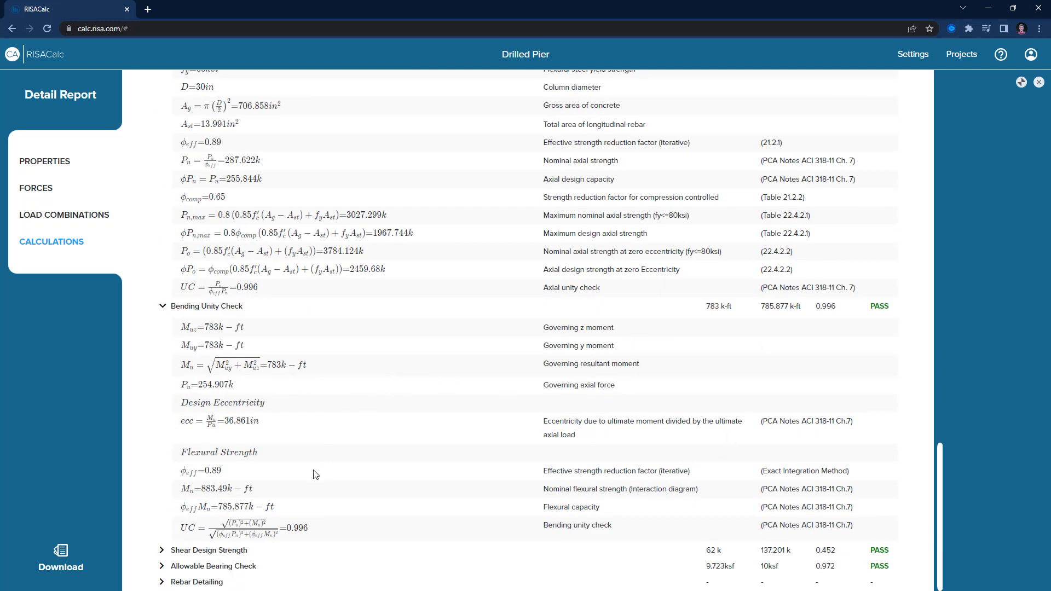
click(234, 570)
scroll(359, 451, down, 2)
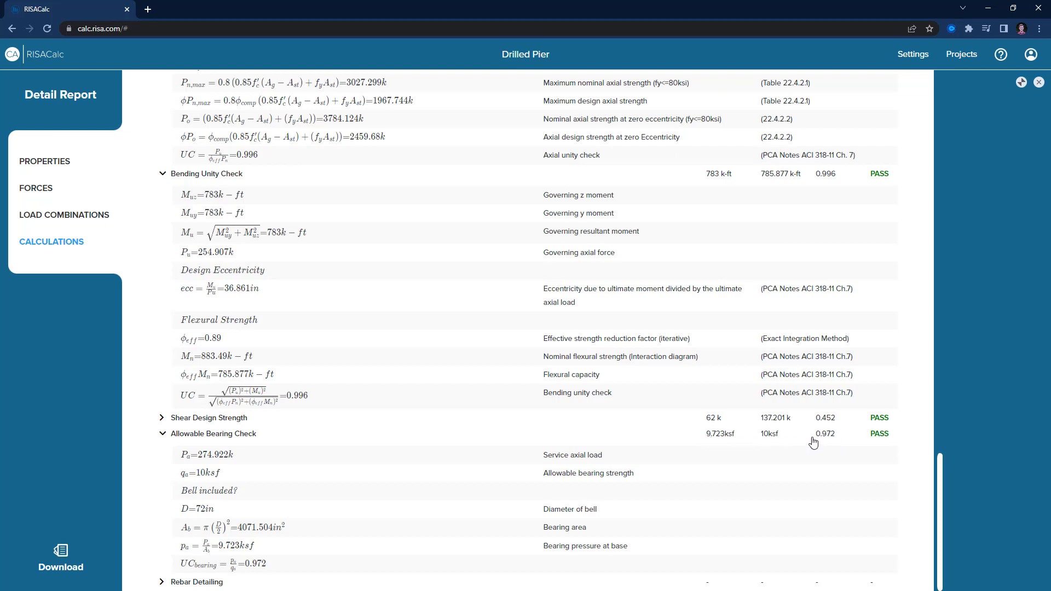
click(222, 580)
scroll(463, 391, down, 8)
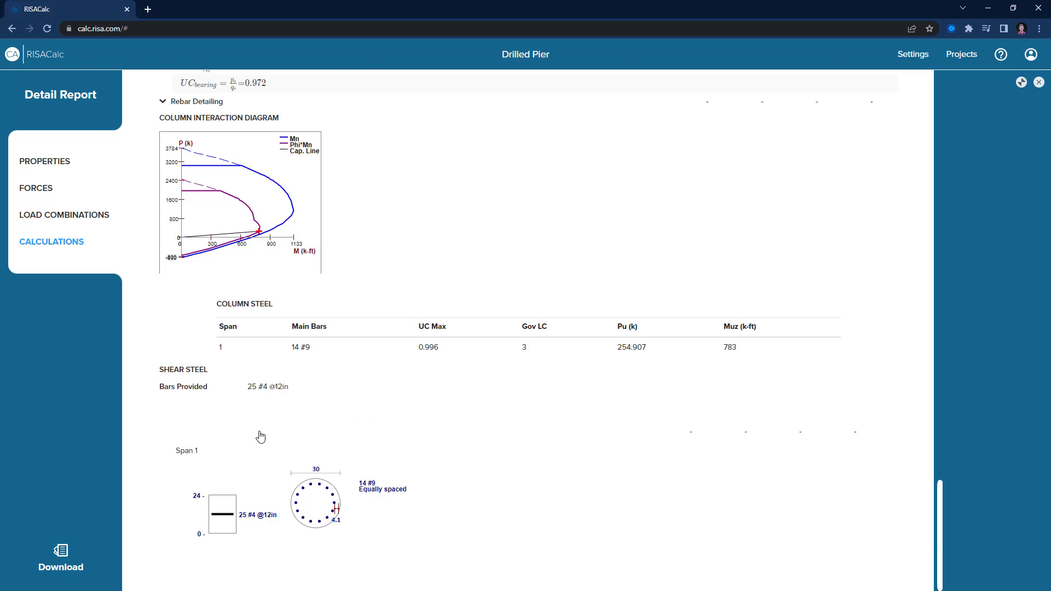
Download the report as 'Drilled Pier - Drilled Pier 1.pdf' with all components and options included.
click(61, 553)
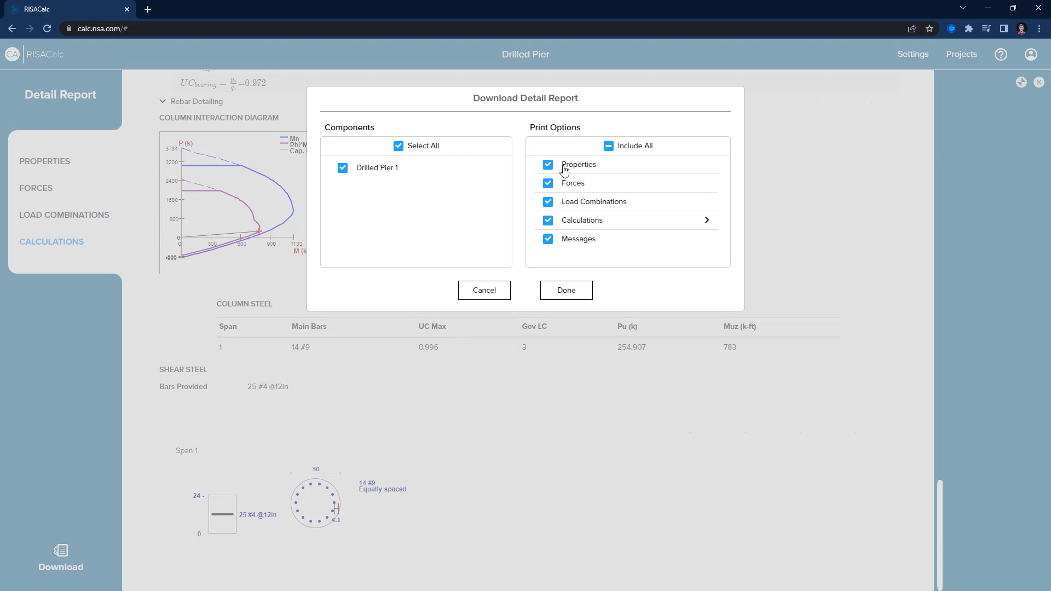
click(569, 290)
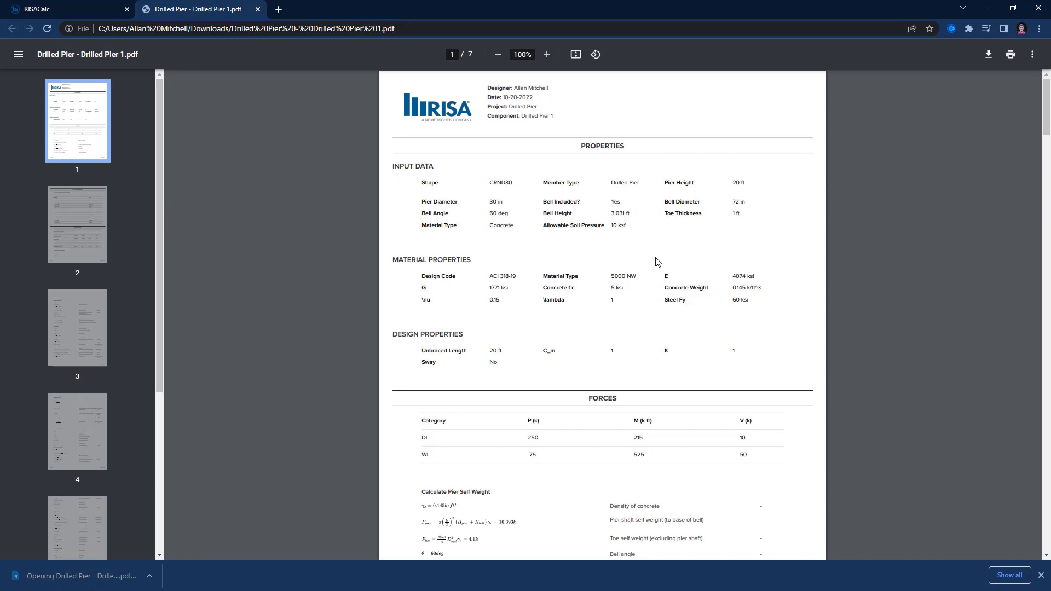
Review the seven-page pier report PDF, then close the Detail Report in RISACalc.
scroll(672, 260, down, 10)
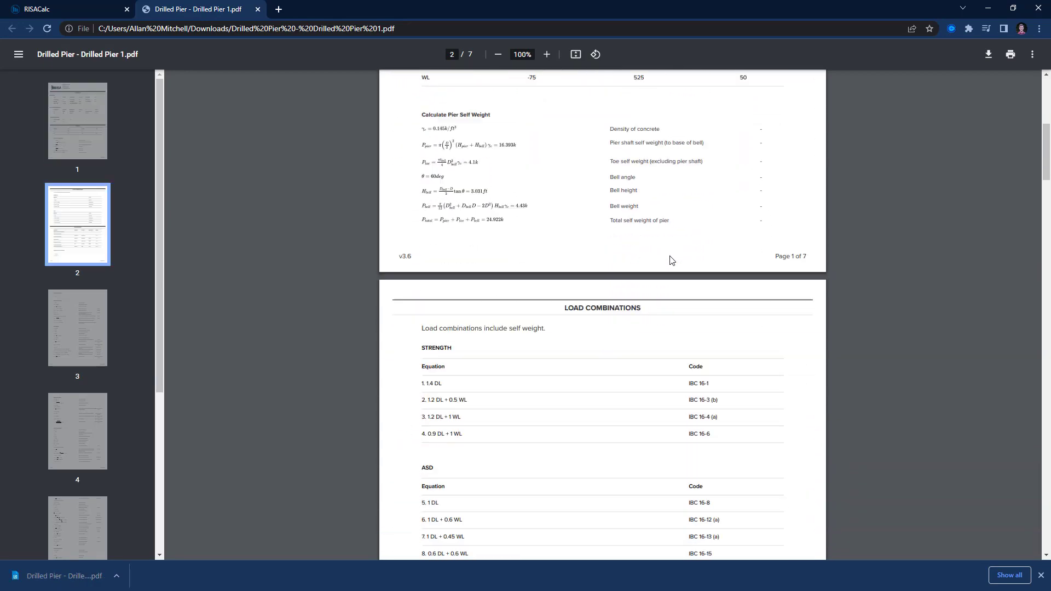
scroll(671, 261, up, 10)
click(82, 11)
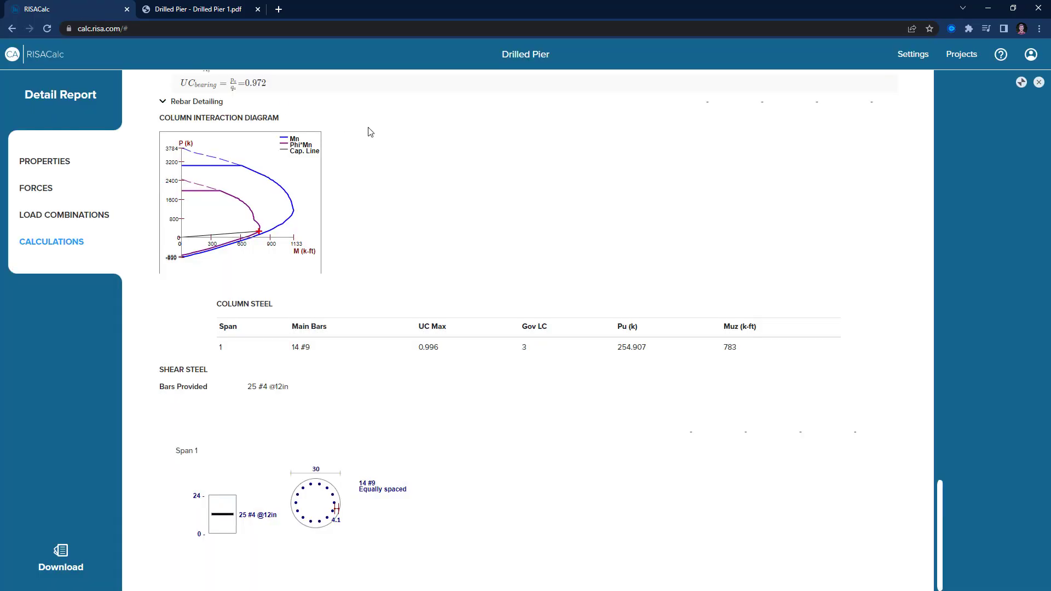
click(1039, 83)
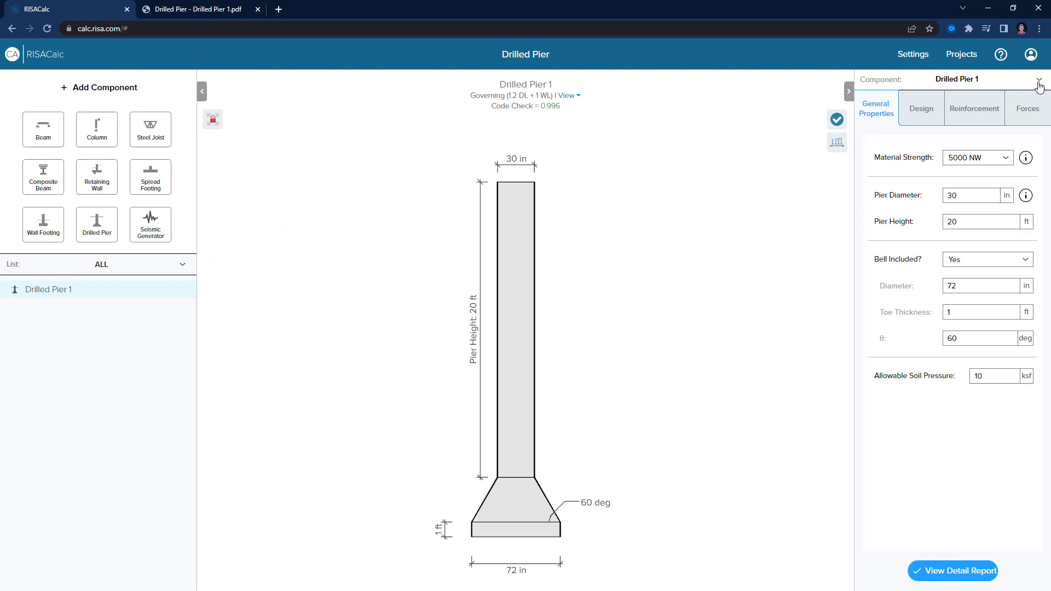